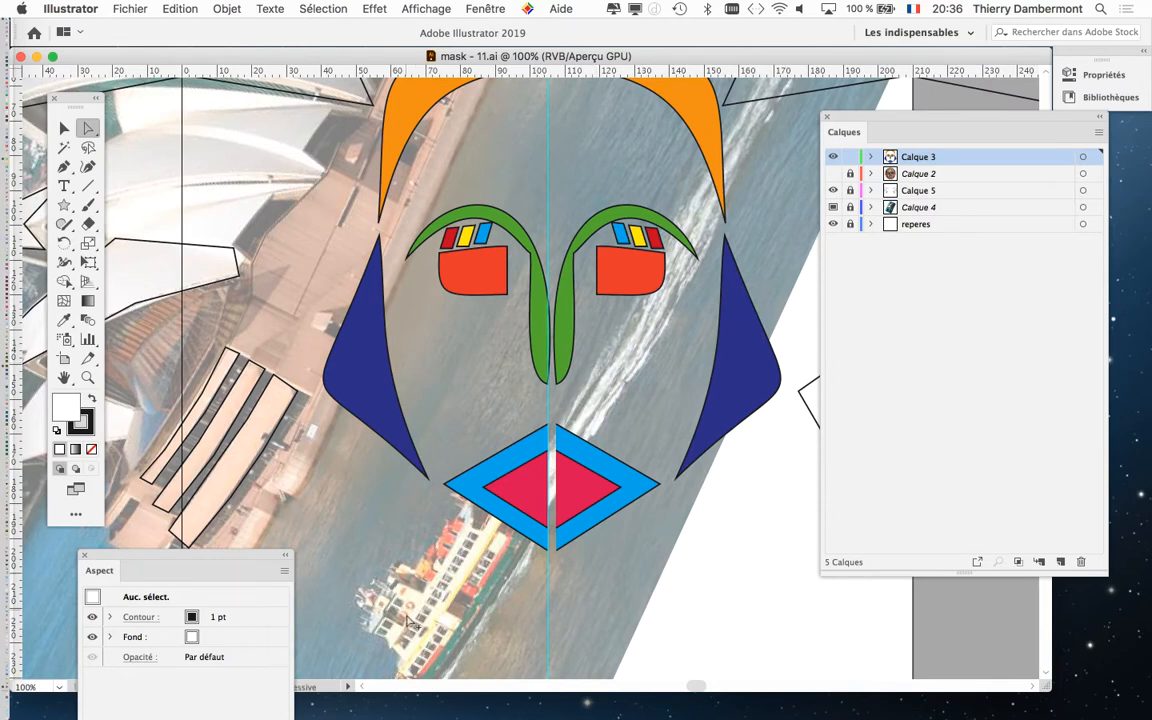
Set the layer list's row size to 80 pixels and resize the panel to fit the larger thumbnails
{"action": "scroll", "coordinate": [545, 466], "scroll_direction": "up", "scroll_amount": 2}
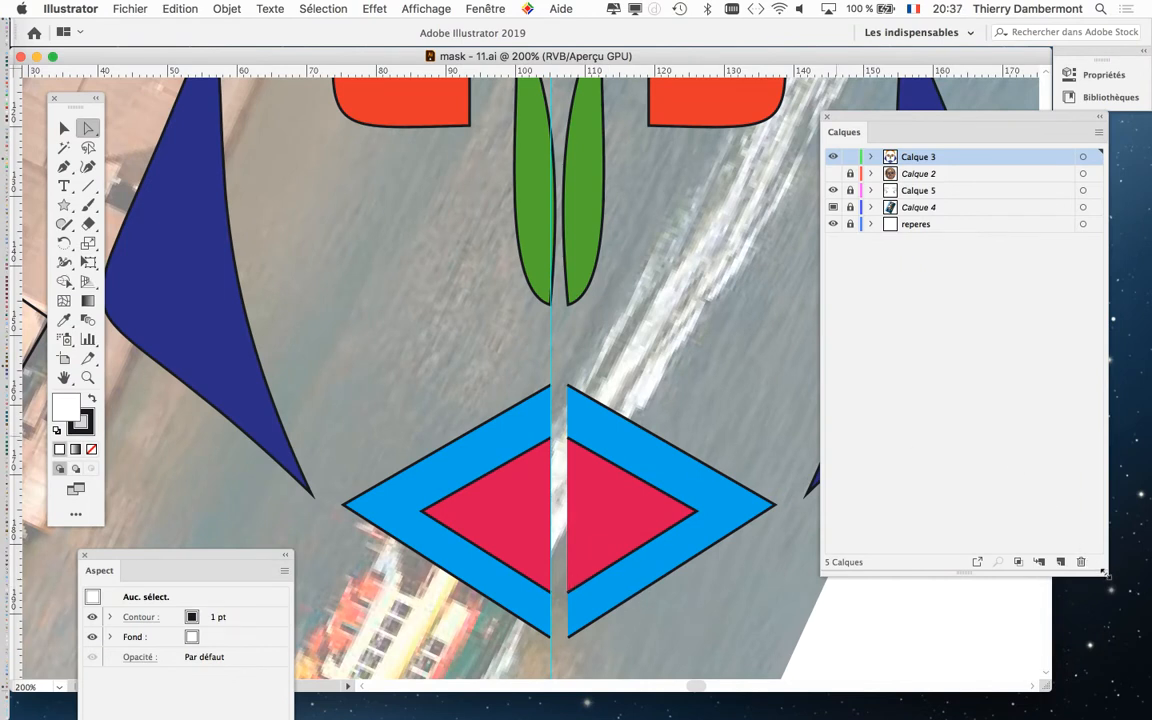
{"action": "left_click_drag", "start_coordinate": [1107, 573], "coordinate": [1073, 378]}
{"action": "left_click_drag", "start_coordinate": [1053, 135], "coordinate": [1044, 160]}
{"action": "left_click", "coordinate": [1070, 171]}
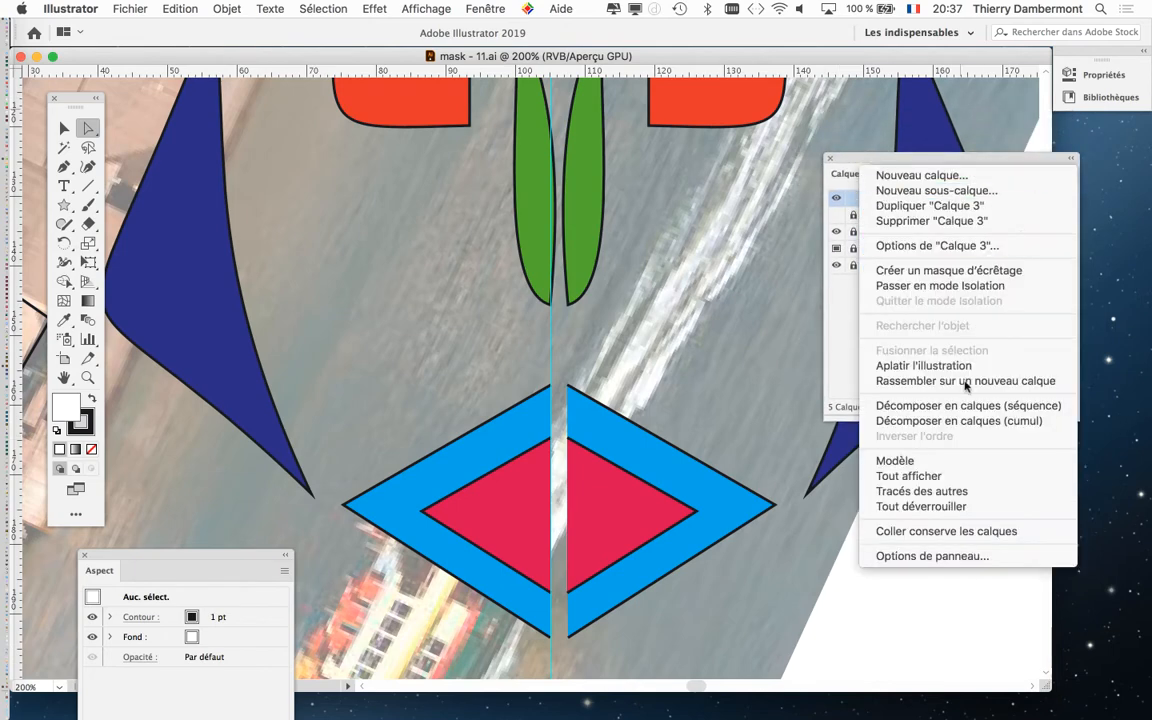
{"action": "left_click", "coordinate": [964, 557]}
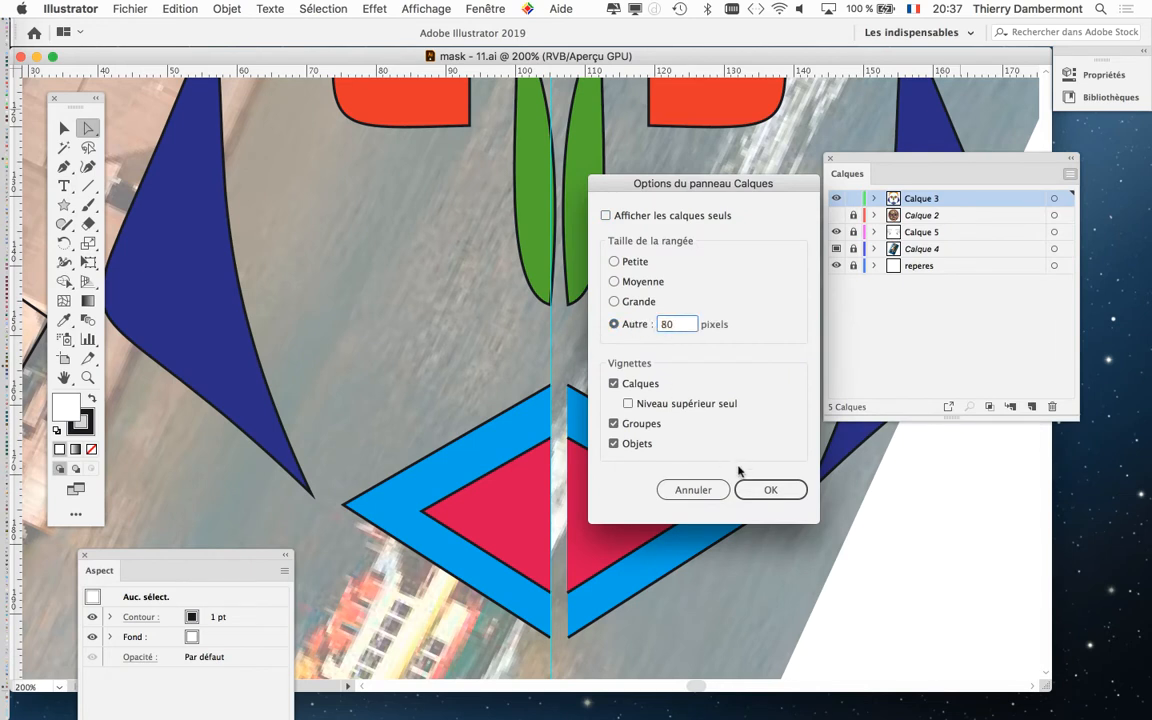
{"action": "left_click", "coordinate": [771, 489]}
{"action": "left_click_drag", "start_coordinate": [889, 161], "coordinate": [778, 121]}
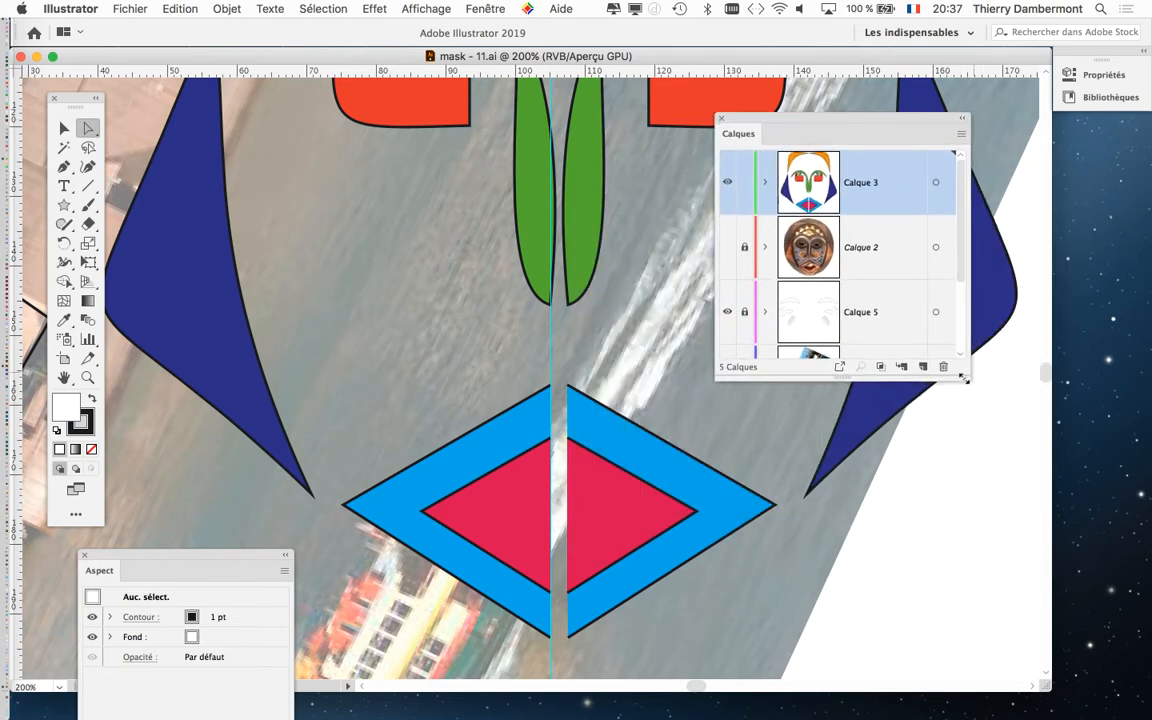
{"action": "left_click_drag", "start_coordinate": [971, 398], "coordinate": [1042, 590]}
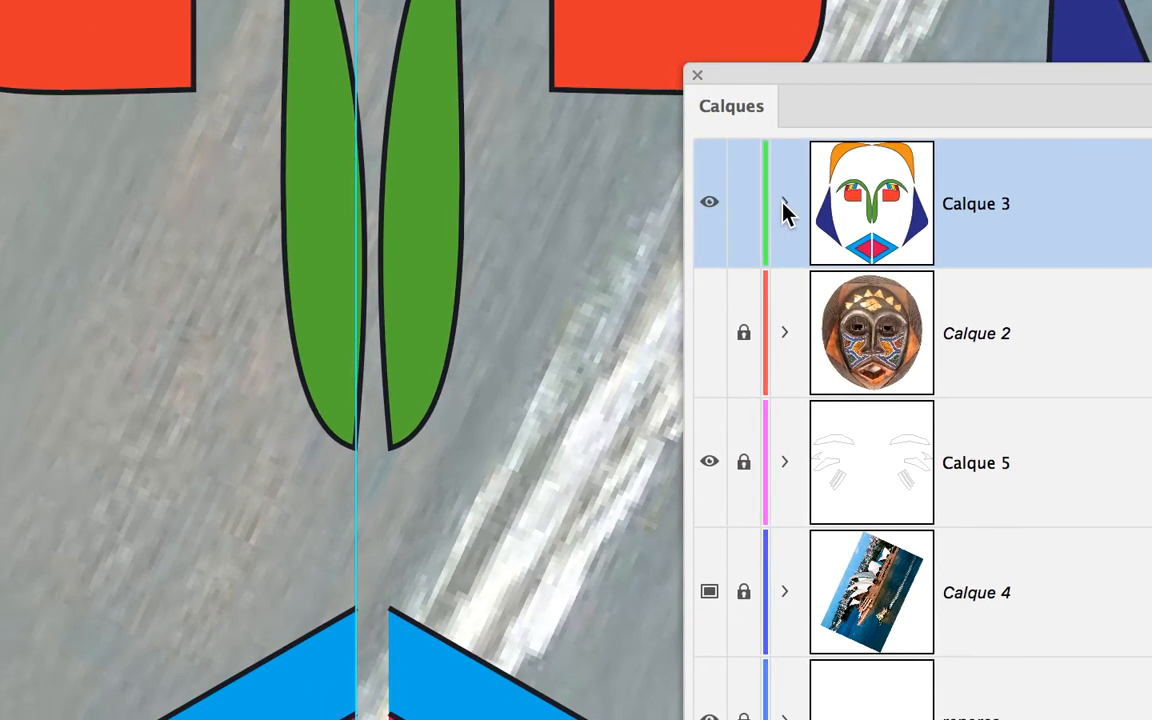
Unfold Calque 3, look through the paths inside its mask group, and target that group
{"action": "left_click", "coordinate": [785, 212]}
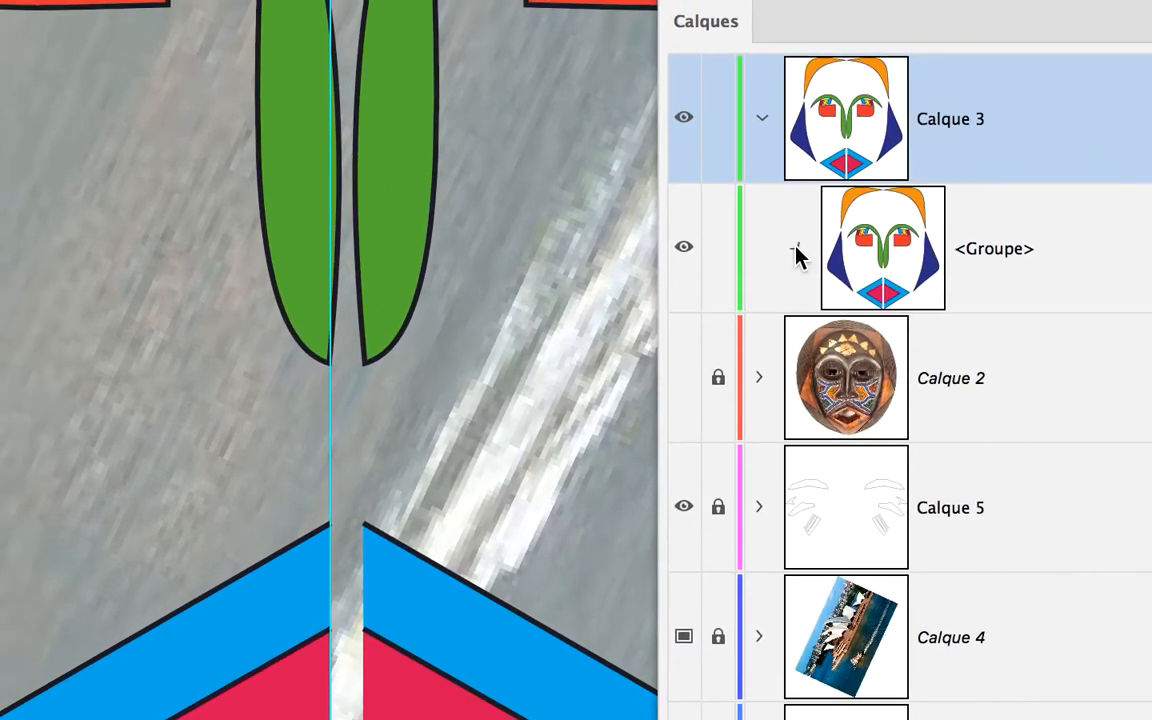
{"action": "left_click", "coordinate": [795, 251]}
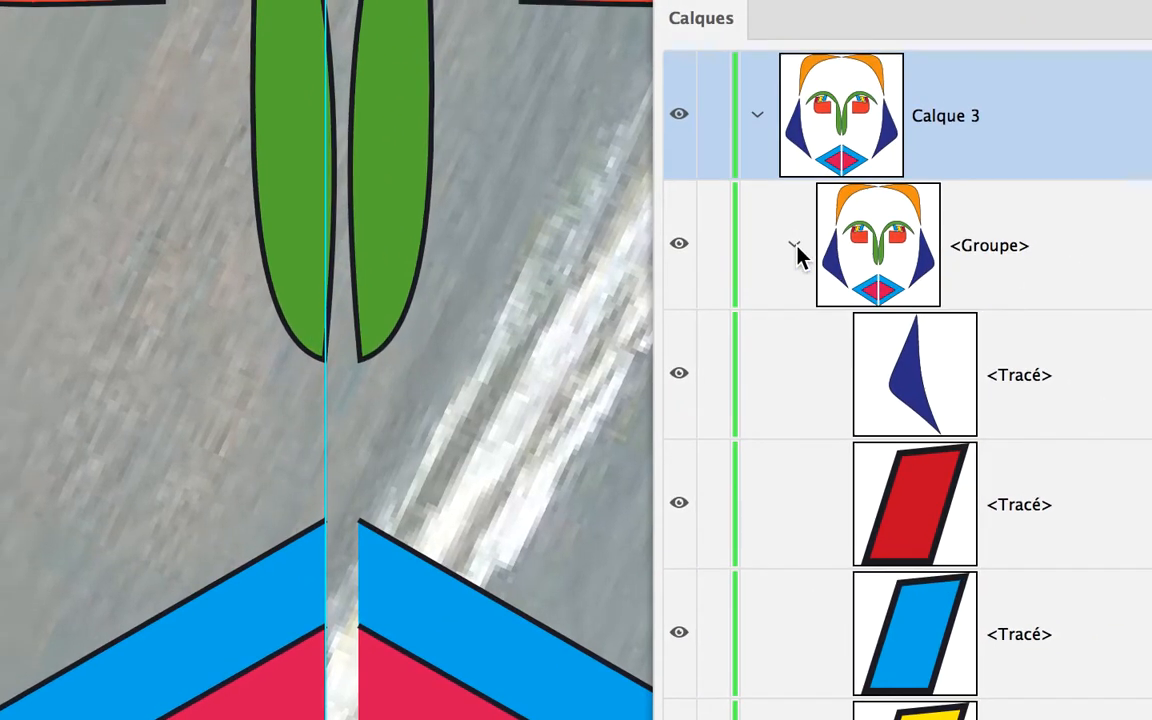
{"action": "left_click", "coordinate": [779, 248]}
{"action": "left_click", "coordinate": [948, 242]}
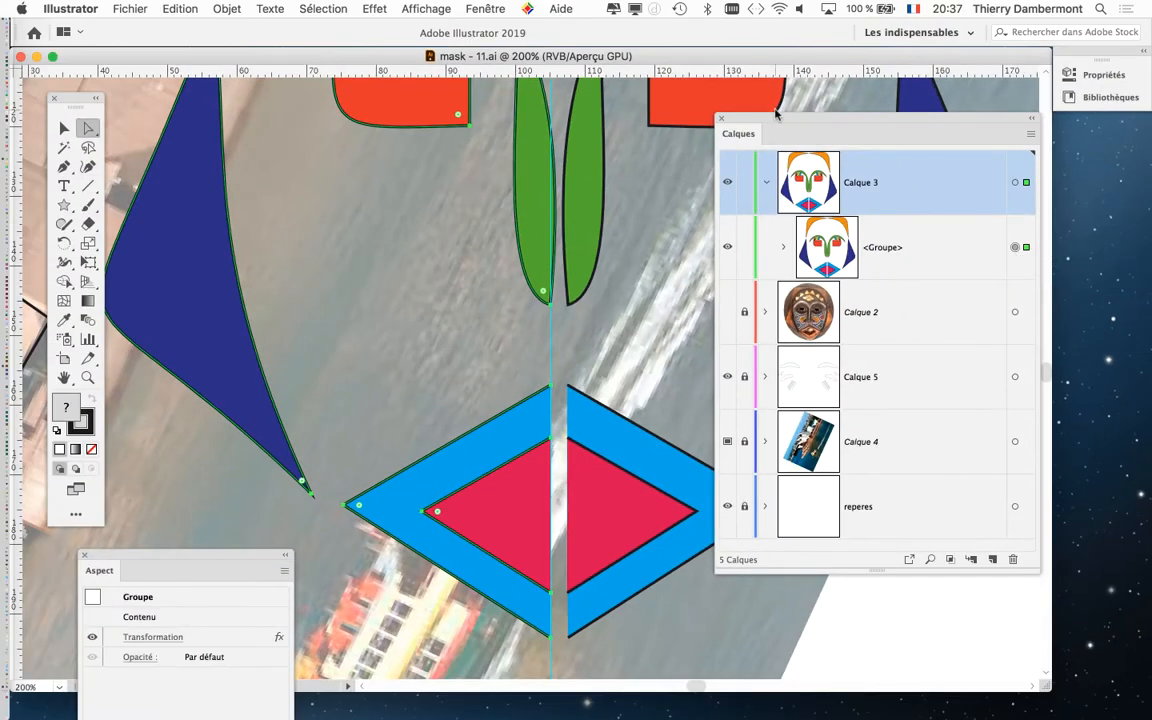
Target the mask group in Calque 3 and expand its appearance
{"action": "left_click_drag", "start_coordinate": [776, 116], "coordinate": [887, 134]}
{"action": "scroll", "coordinate": [487, 342], "scroll_direction": "down", "scroll_amount": 2}
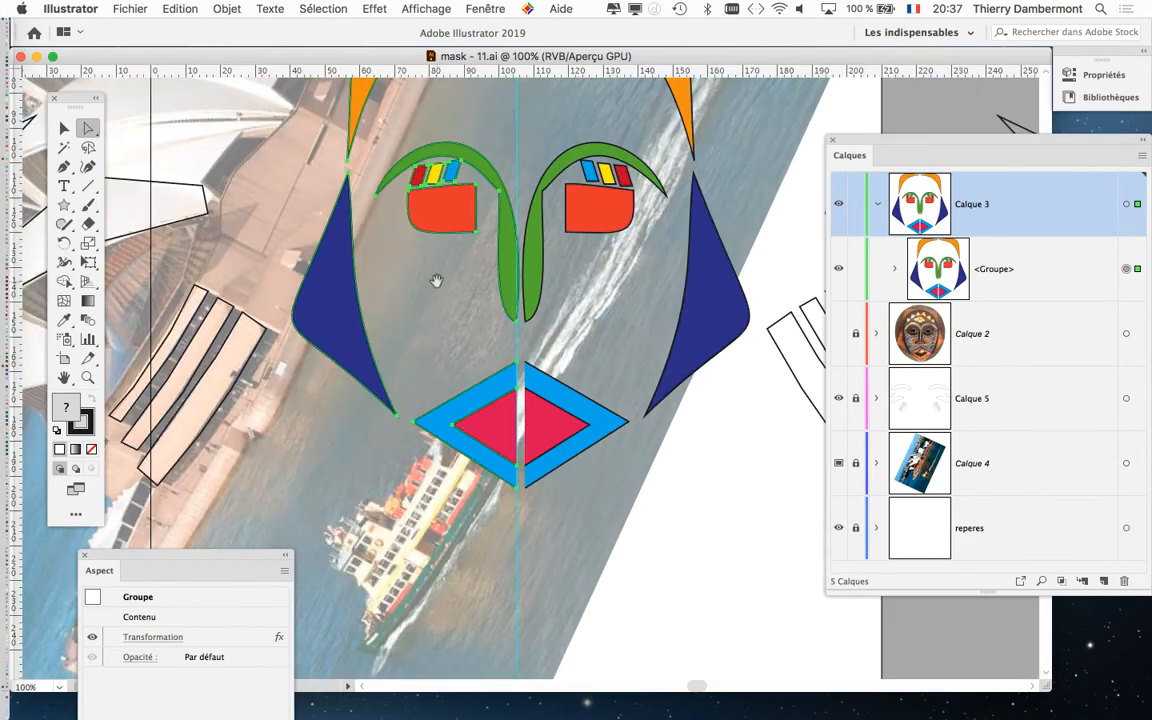
{"action": "left_click_drag", "start_coordinate": [436, 281], "coordinate": [368, 420]}
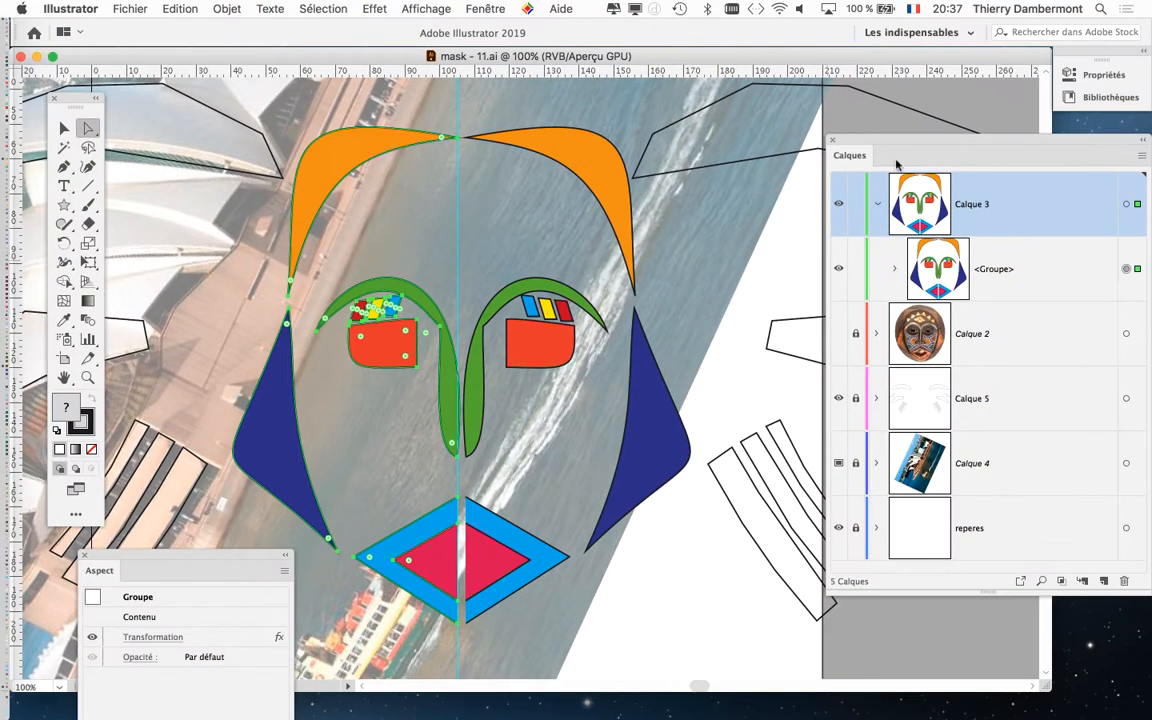
{"action": "left_click_drag", "start_coordinate": [897, 163], "coordinate": [756, 118]}
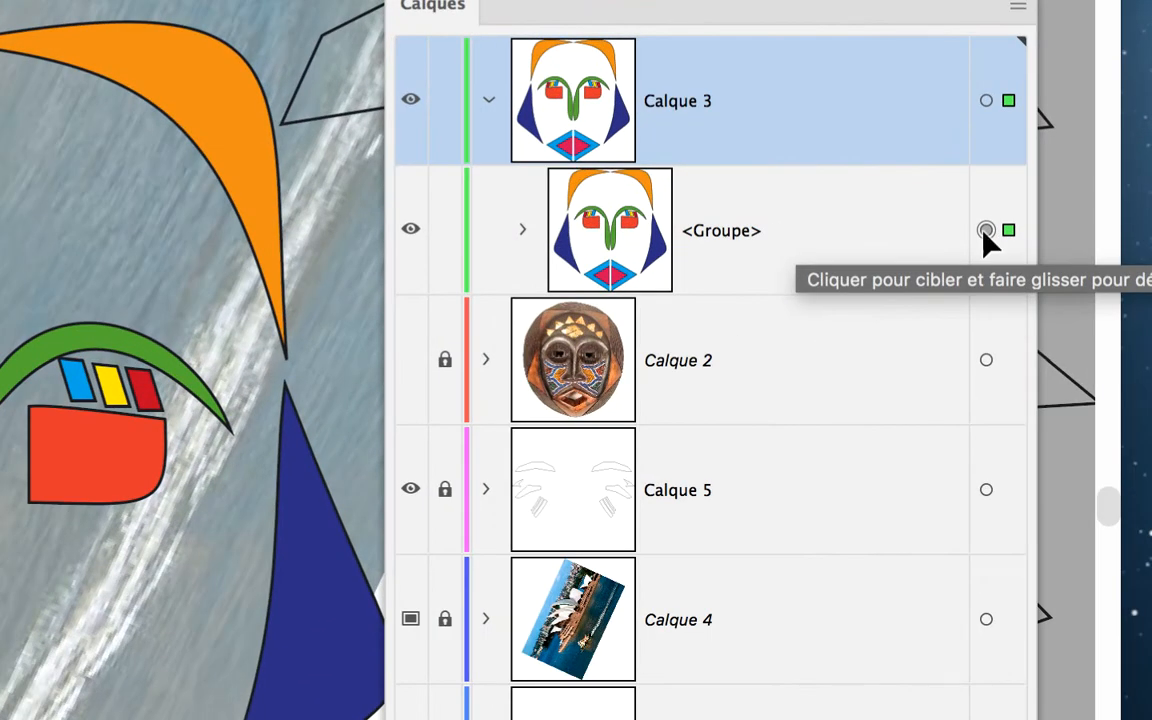
{"action": "left_click", "coordinate": [985, 230]}
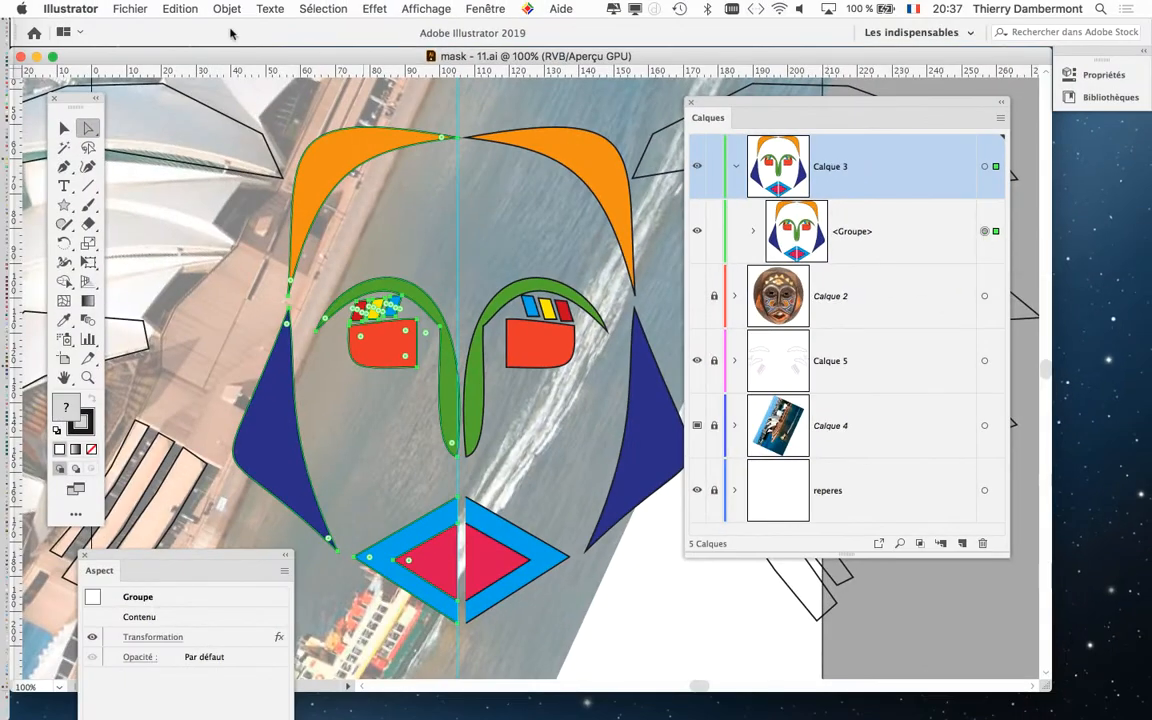
{"action": "left_click", "coordinate": [226, 8]}
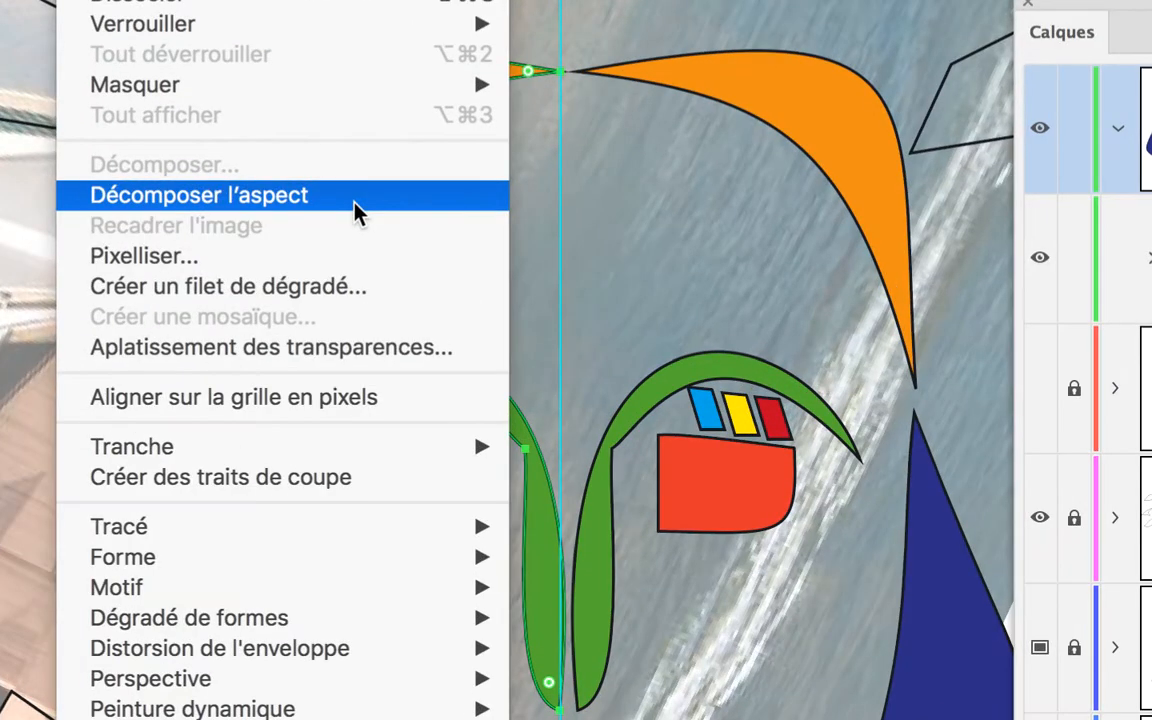
{"action": "left_click", "coordinate": [354, 202]}
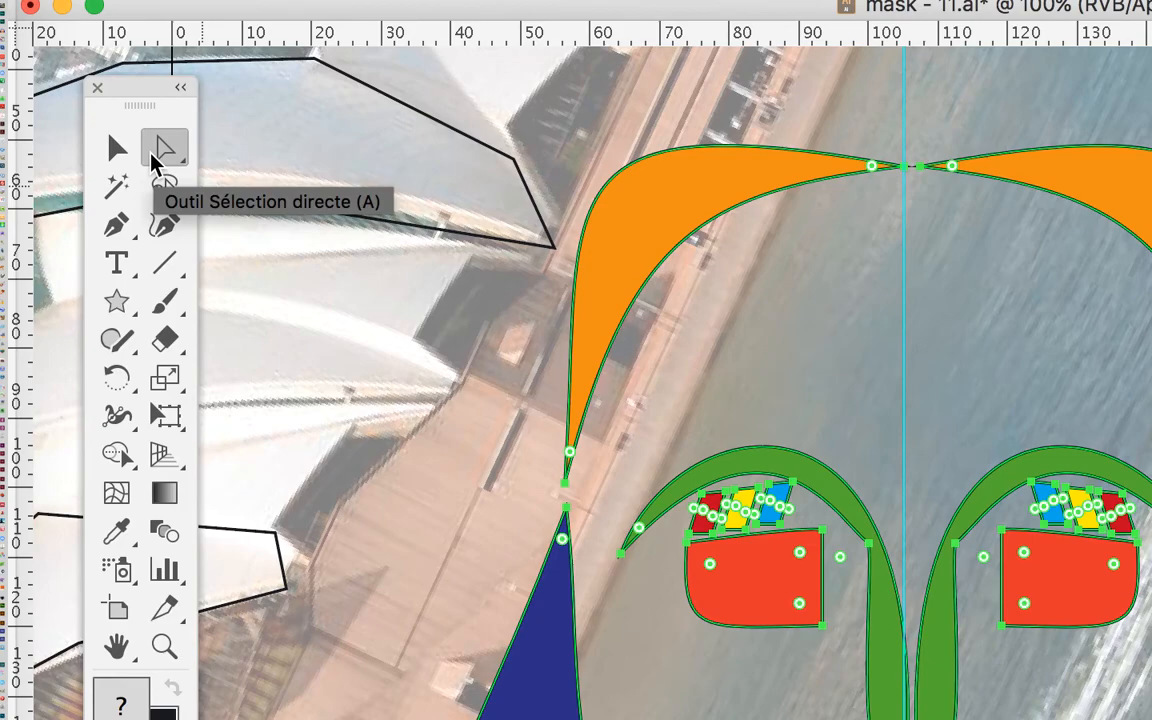
Try to pick the mask's right red eye on its own with the Selection tool
{"action": "left_click", "coordinate": [118, 150]}
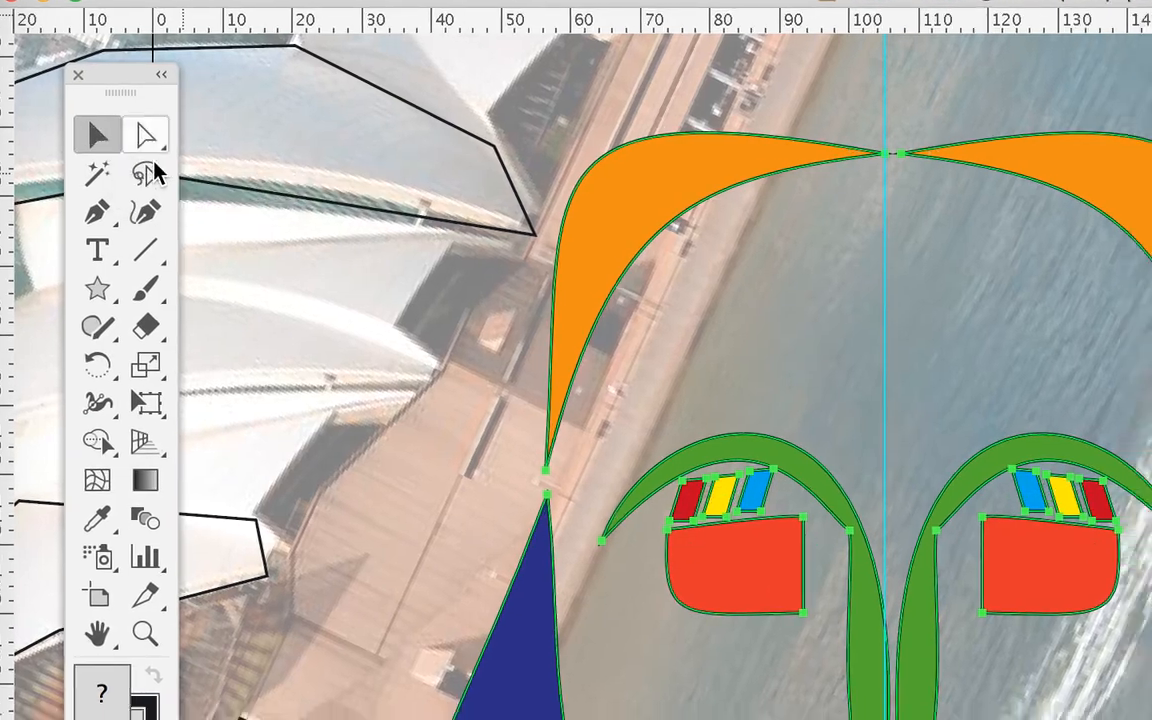
{"action": "left_click", "coordinate": [783, 376]}
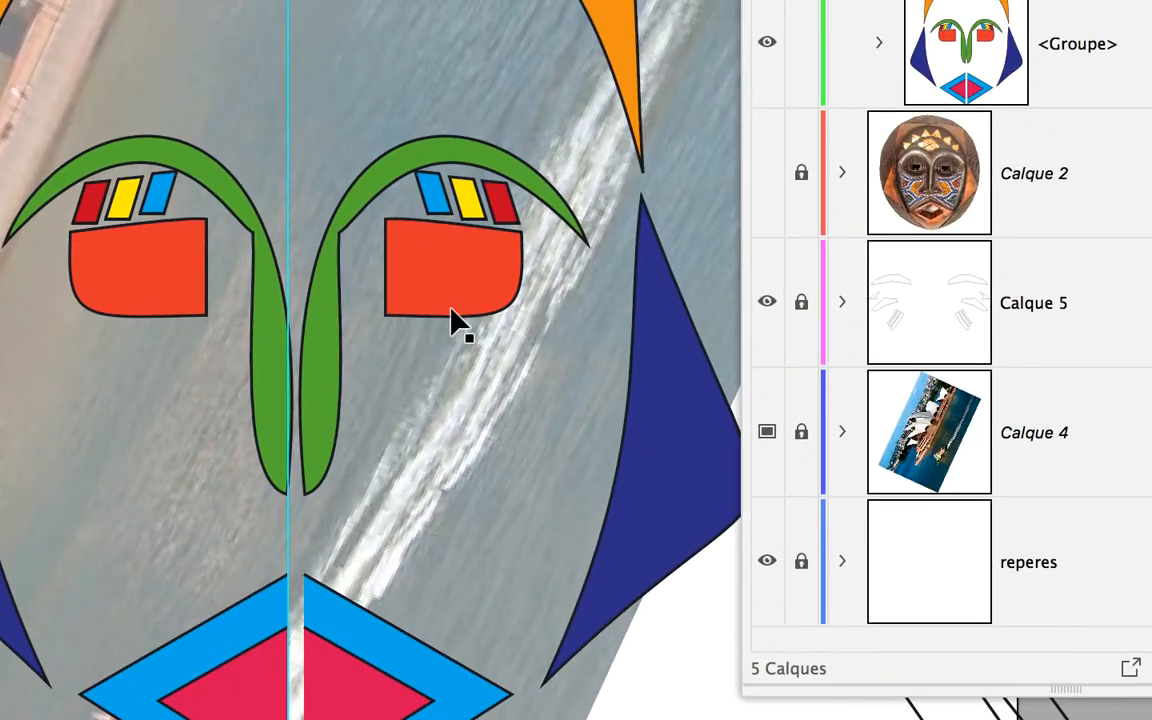
{"action": "left_click", "coordinate": [455, 322]}
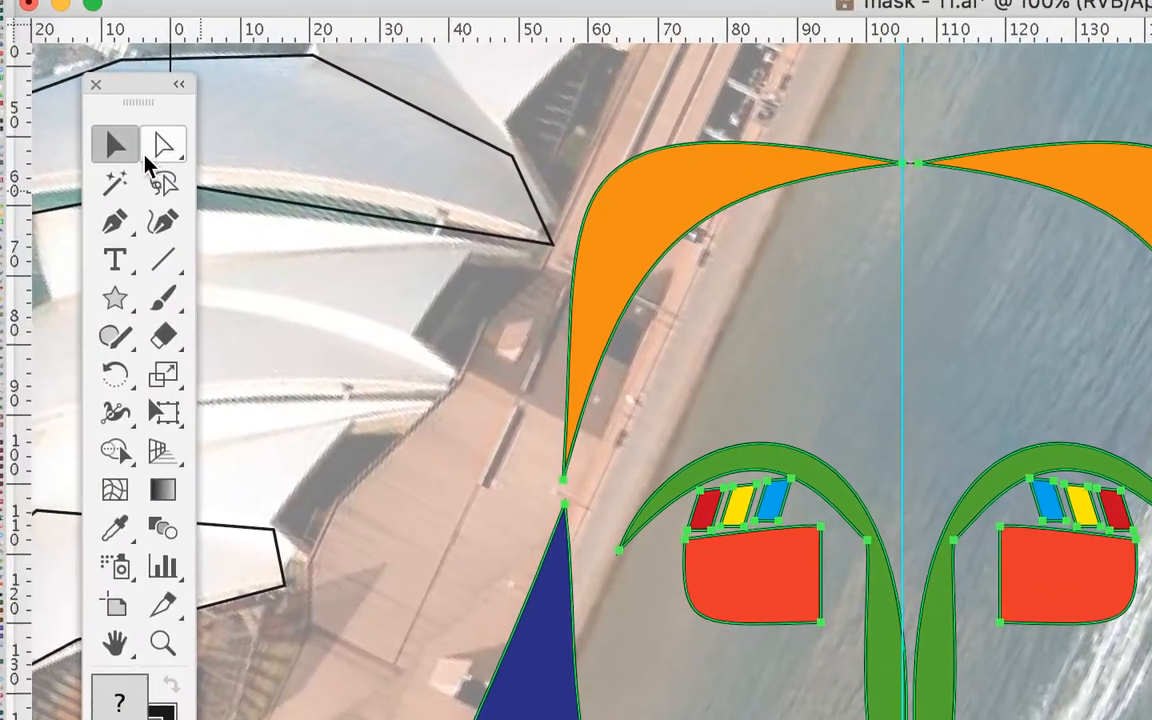
Move the right and left red eye shapes individually, slightly down and to the right, with the Group Selection tool
{"action": "left_click", "coordinate": [148, 156]}
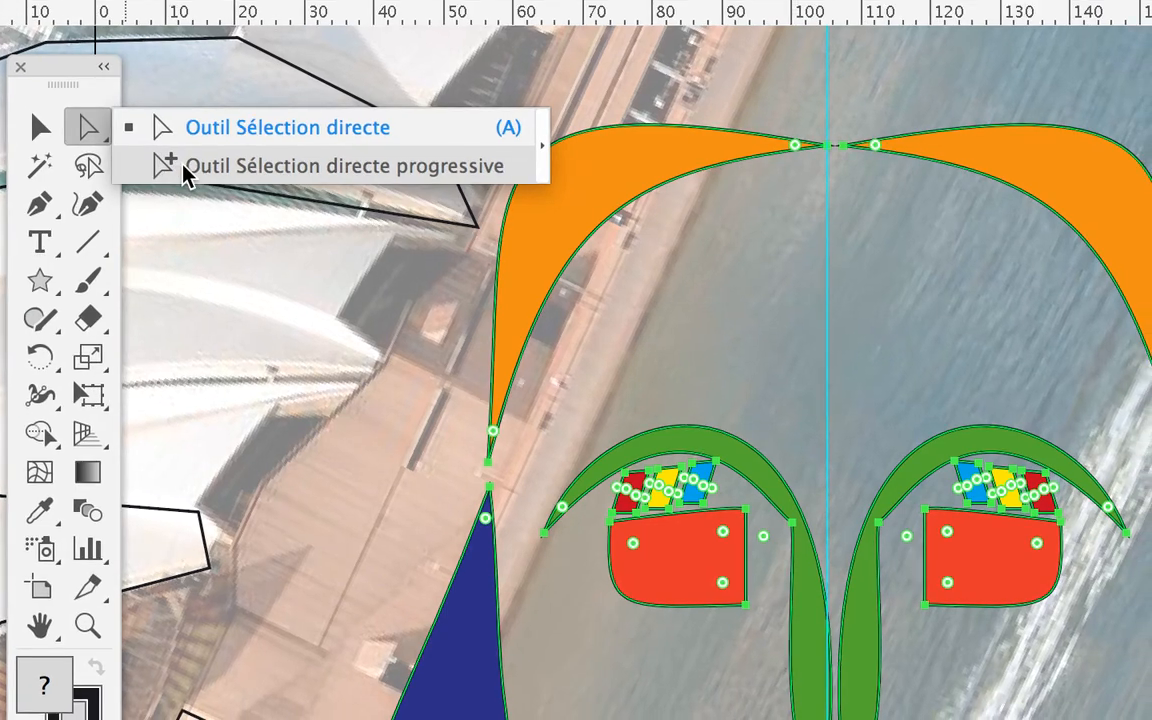
{"action": "left_click", "coordinate": [183, 168]}
{"action": "left_click", "coordinate": [1037, 643]}
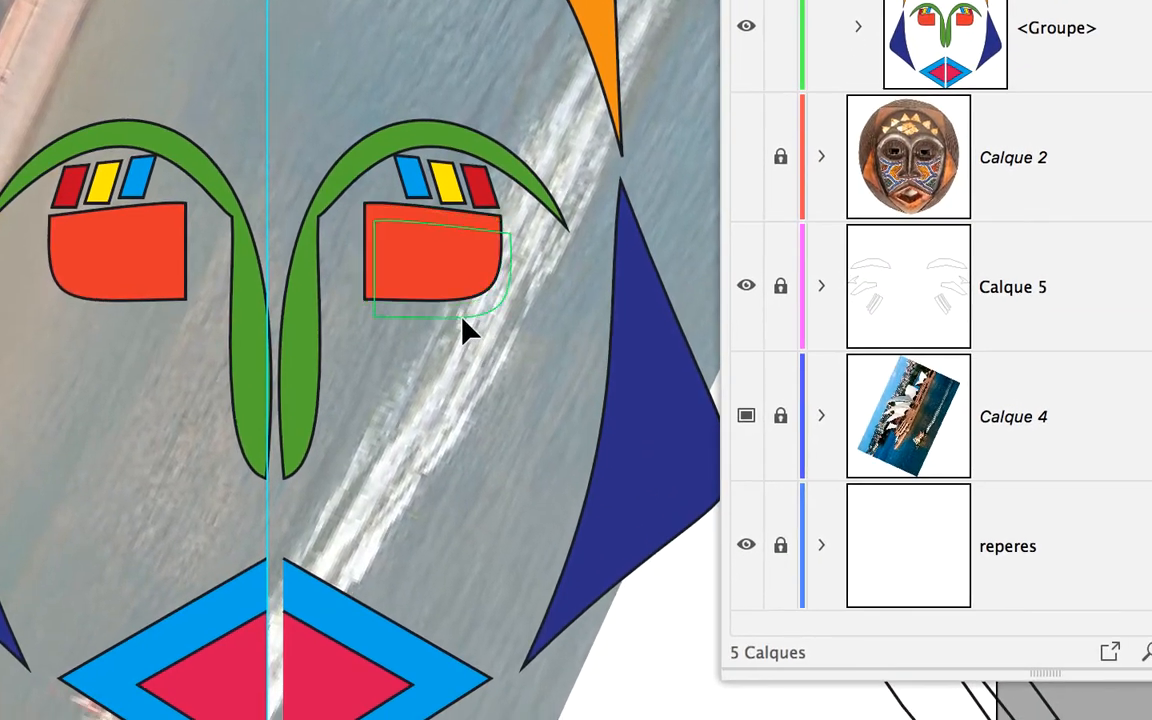
{"action": "left_click", "coordinate": [464, 324]}
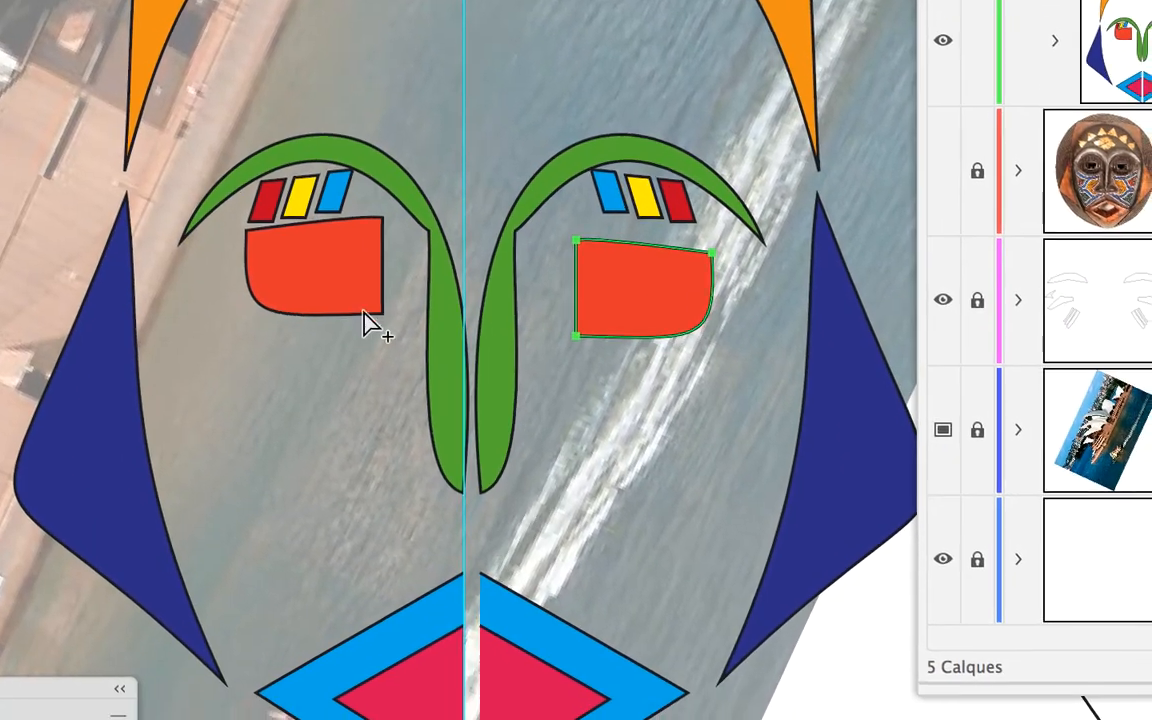
{"action": "left_click", "coordinate": [368, 318]}
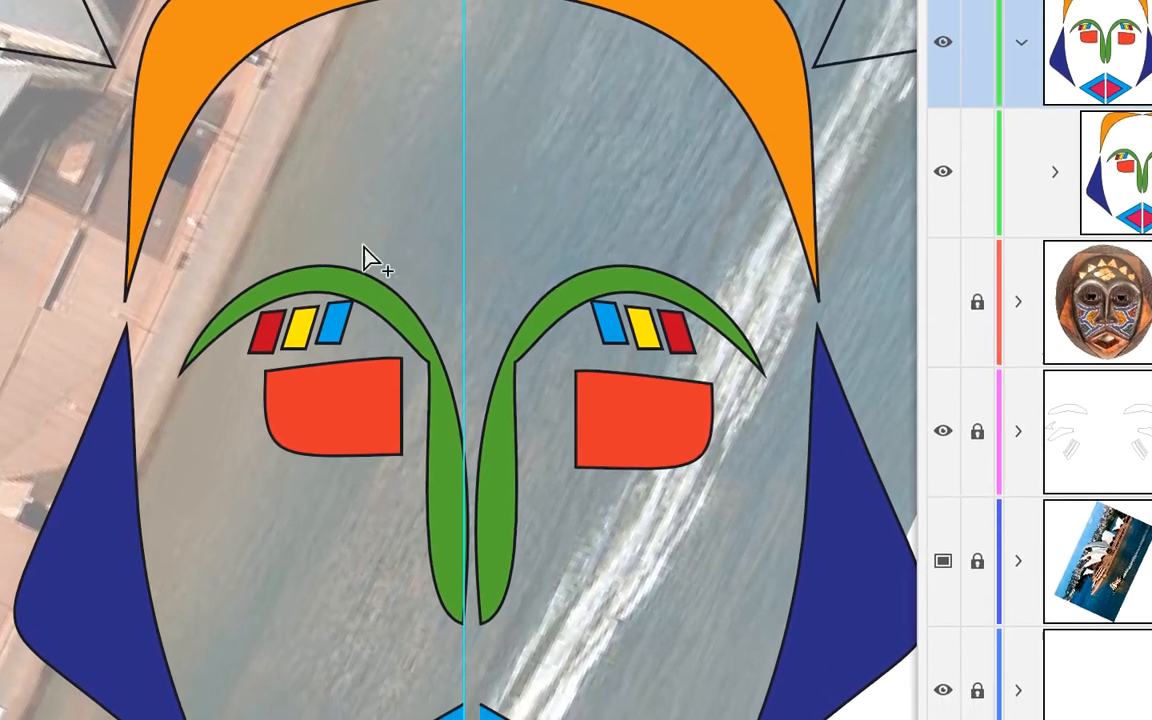
Move the left green eyebrow-and-nose shape slightly upward and deselect it
{"action": "left_click", "coordinate": [330, 290]}
{"action": "left_click_drag", "start_coordinate": [356, 248], "coordinate": [348, 232]}
{"action": "left_click", "coordinate": [370, 180]}
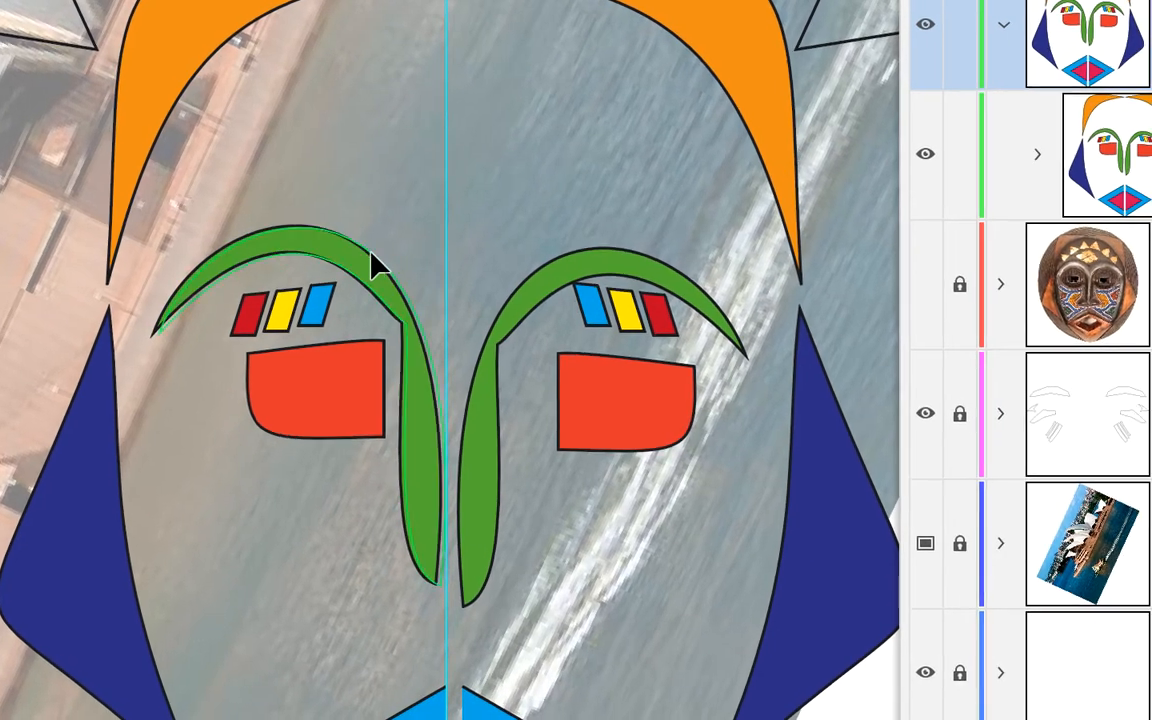
{"action": "left_click", "coordinate": [401, 322]}
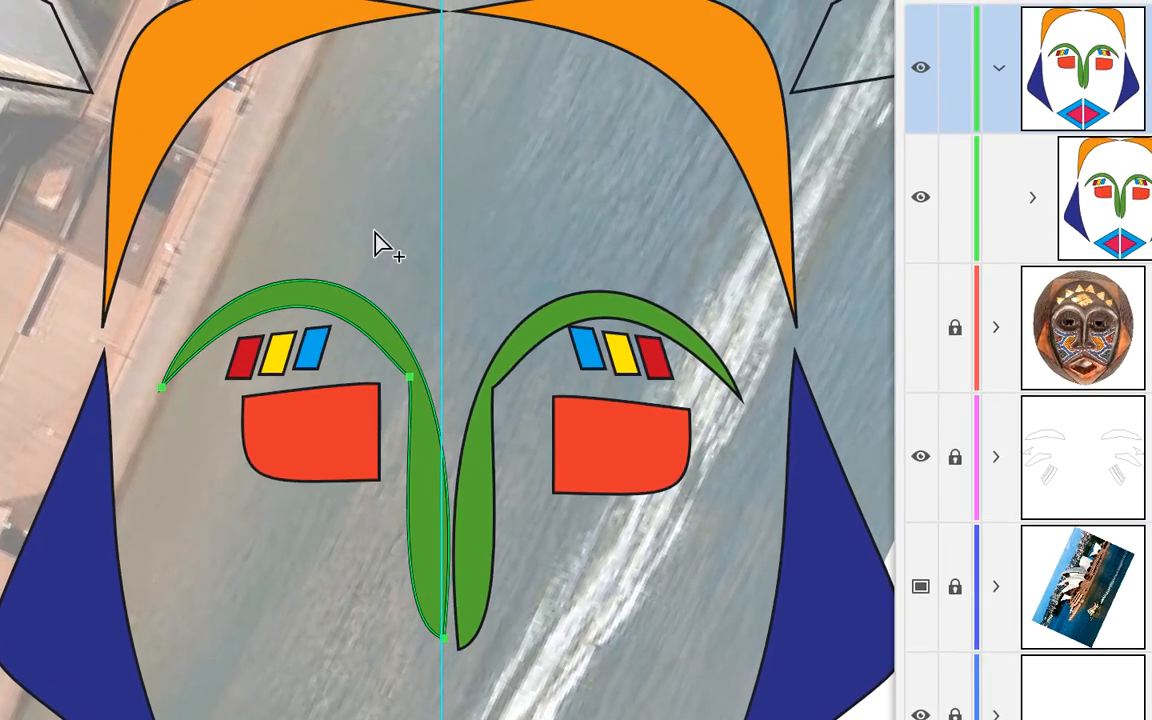
{"action": "left_click", "coordinate": [380, 182]}
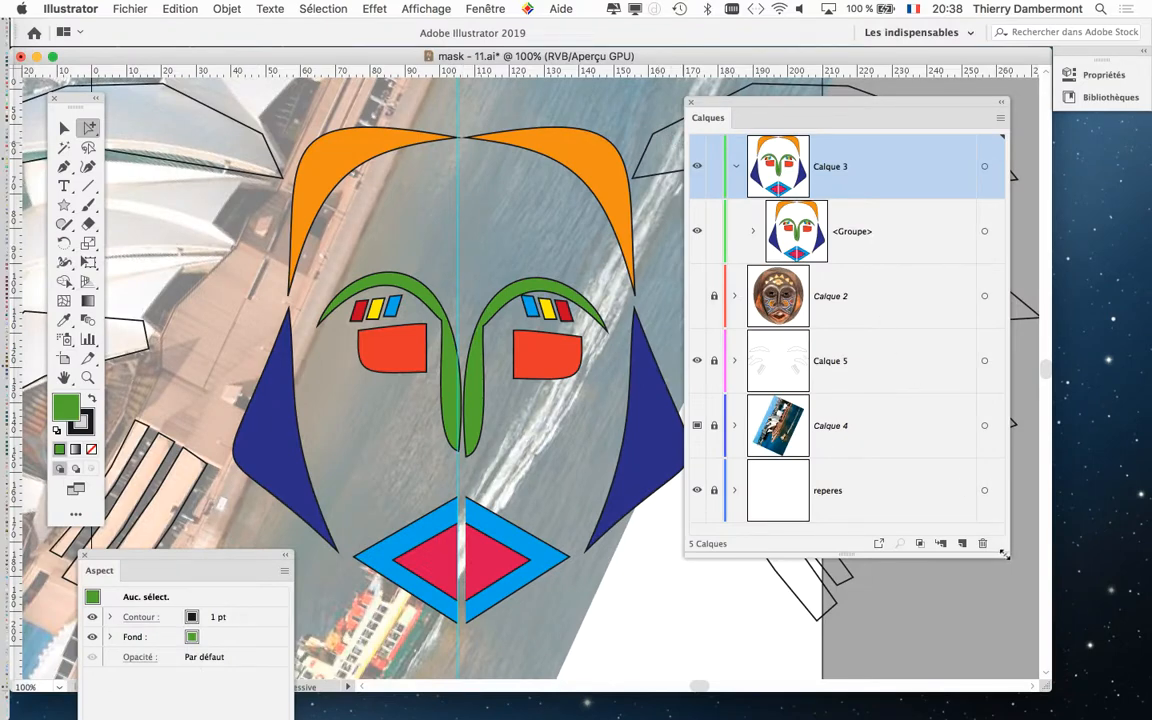
Enlarge the layer list, unfold the mask group, and highlight each of its two half-mask groups in turn
{"action": "left_click_drag", "start_coordinate": [1004, 554], "coordinate": [1077, 595]}
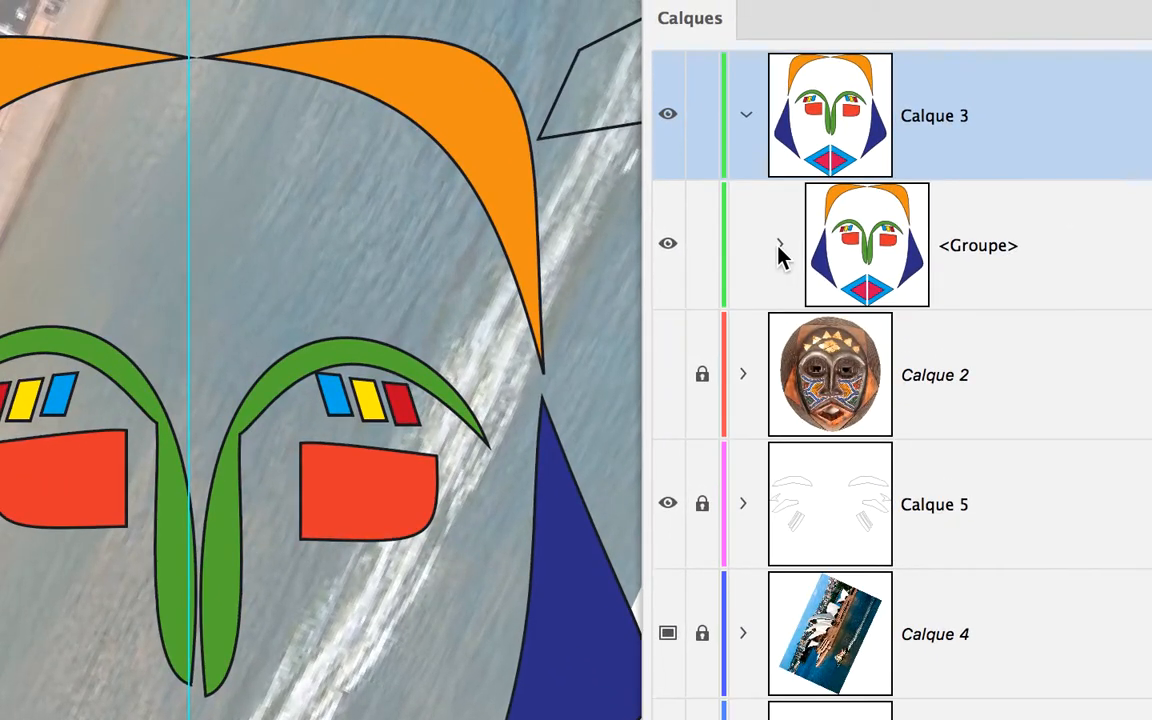
{"action": "left_click", "coordinate": [779, 246]}
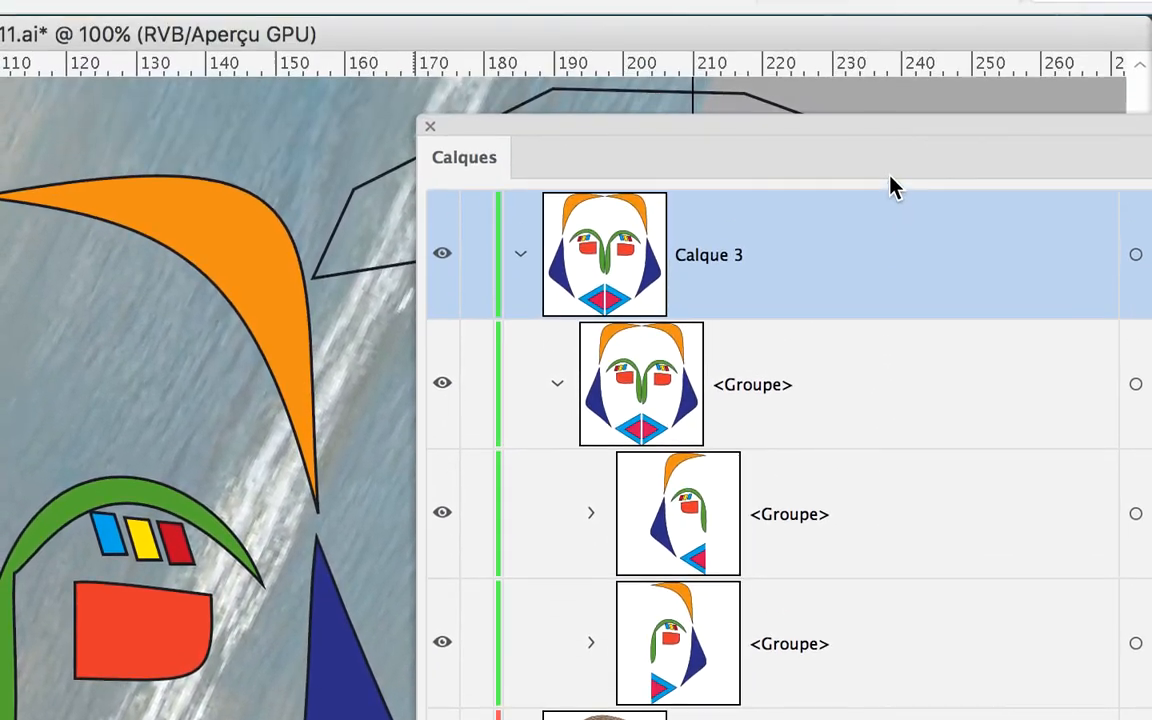
{"action": "left_click", "coordinate": [898, 512]}
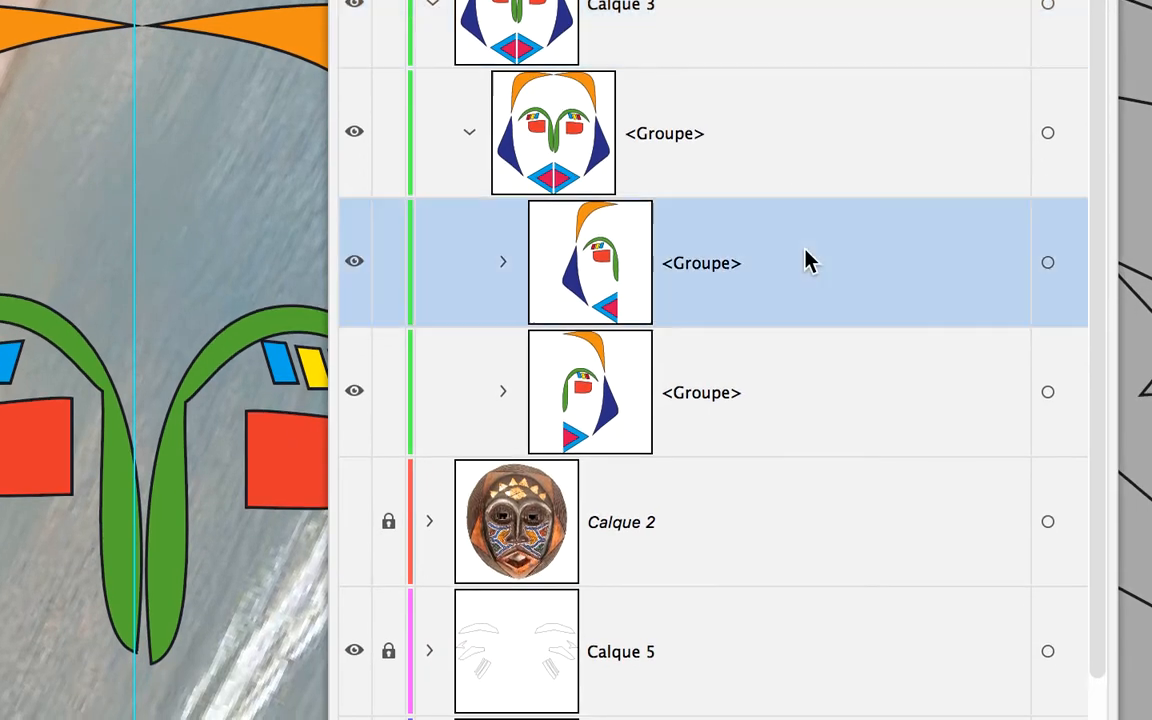
{"action": "left_click", "coordinate": [776, 400]}
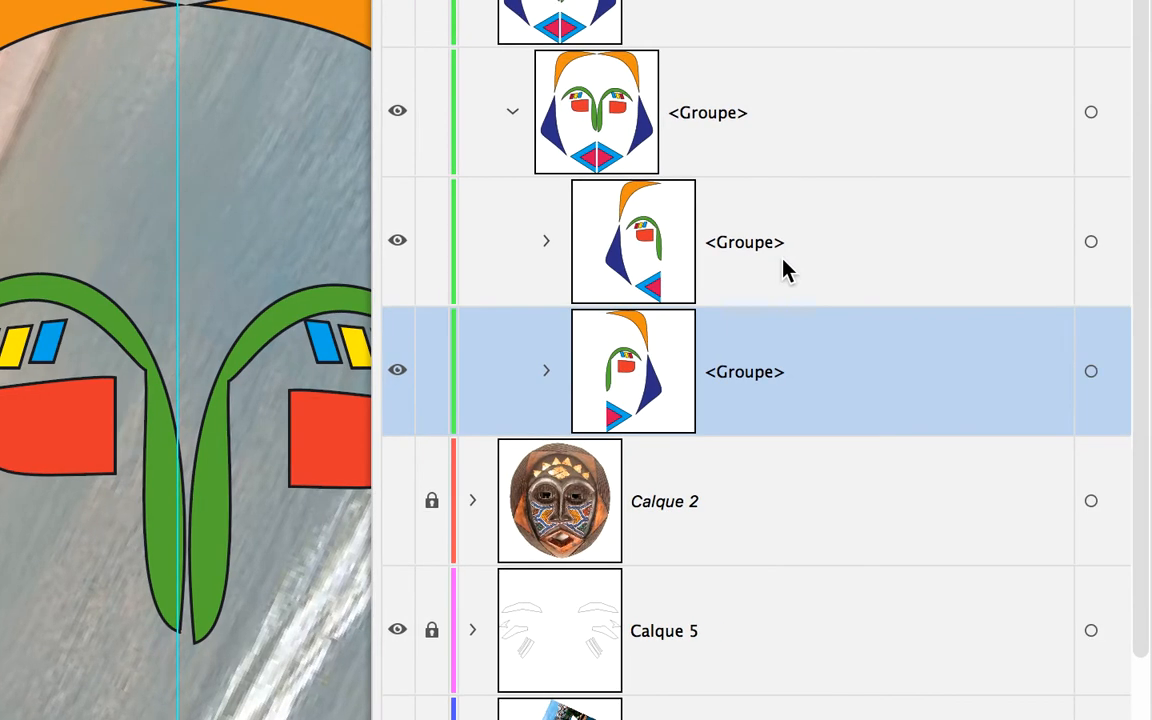
Duplicate both half-mask groups inside the mask group in the layer list
{"action": "left_click", "coordinate": [870, 265]}
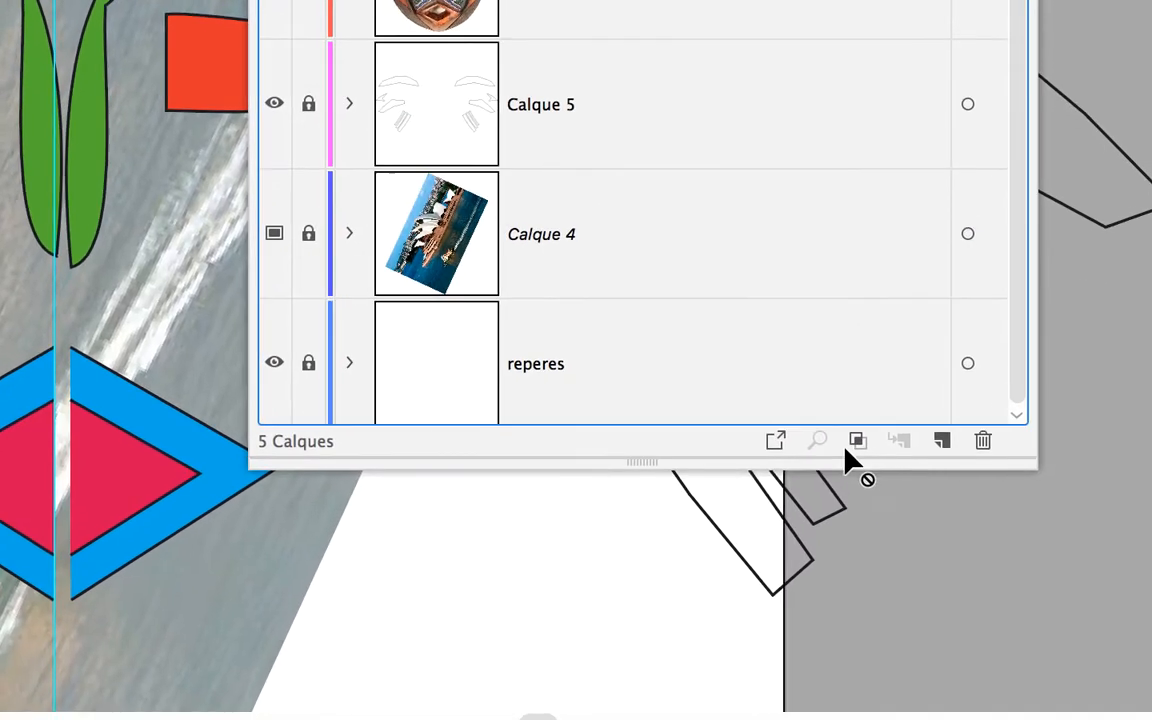
{"action": "left_click_drag", "start_coordinate": [845, 447], "coordinate": [942, 443]}
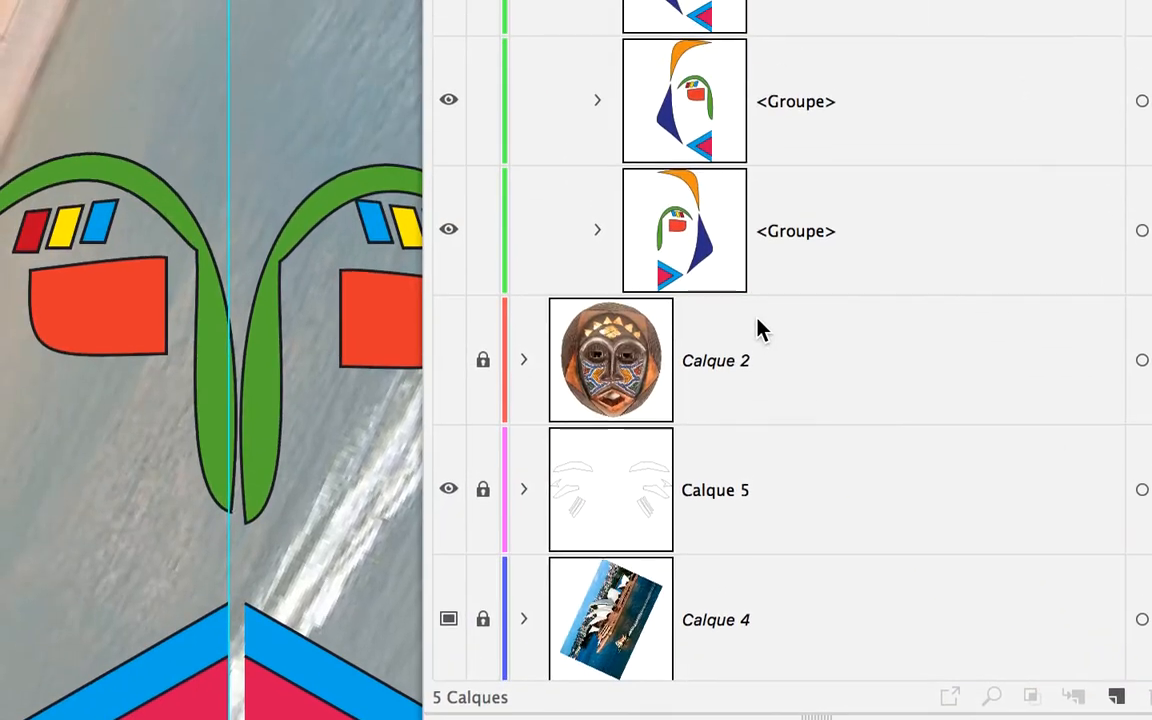
{"action": "left_click_drag", "start_coordinate": [798, 245], "coordinate": [1046, 697]}
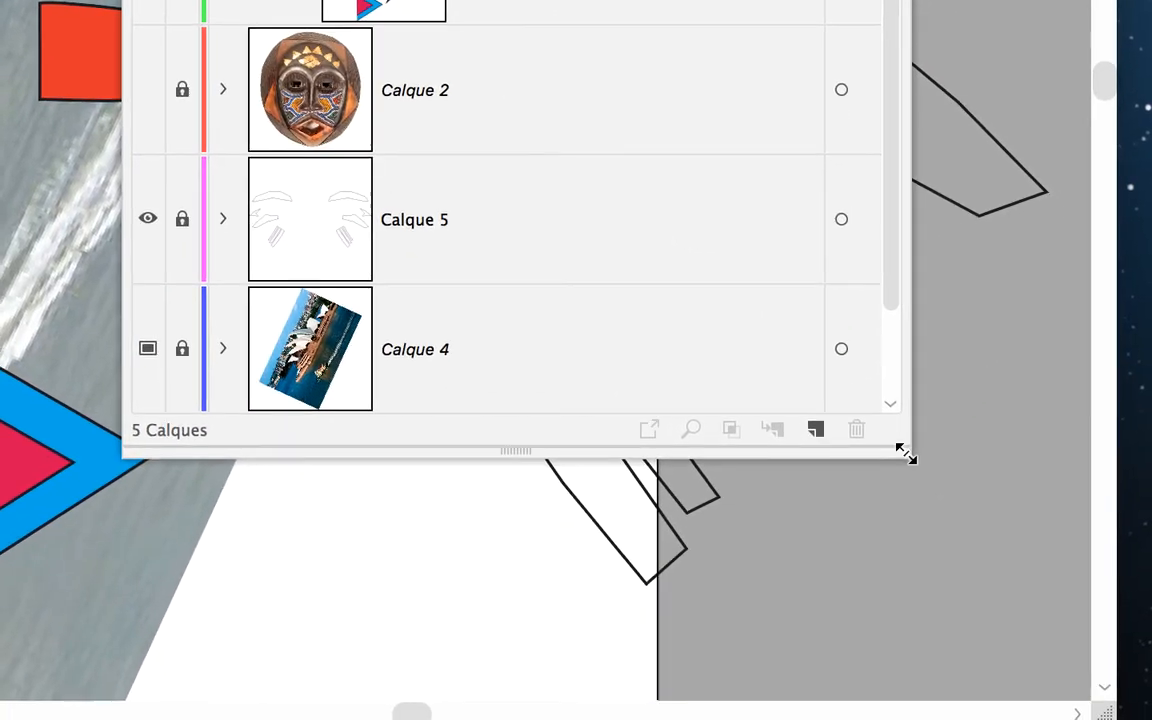
Select one copy of each half-mask group in the layer list and delete both
{"action": "left_click_drag", "start_coordinate": [906, 453], "coordinate": [907, 520]}
{"action": "scroll", "coordinate": [800, 340], "scroll_direction": "up", "scroll_amount": 5}
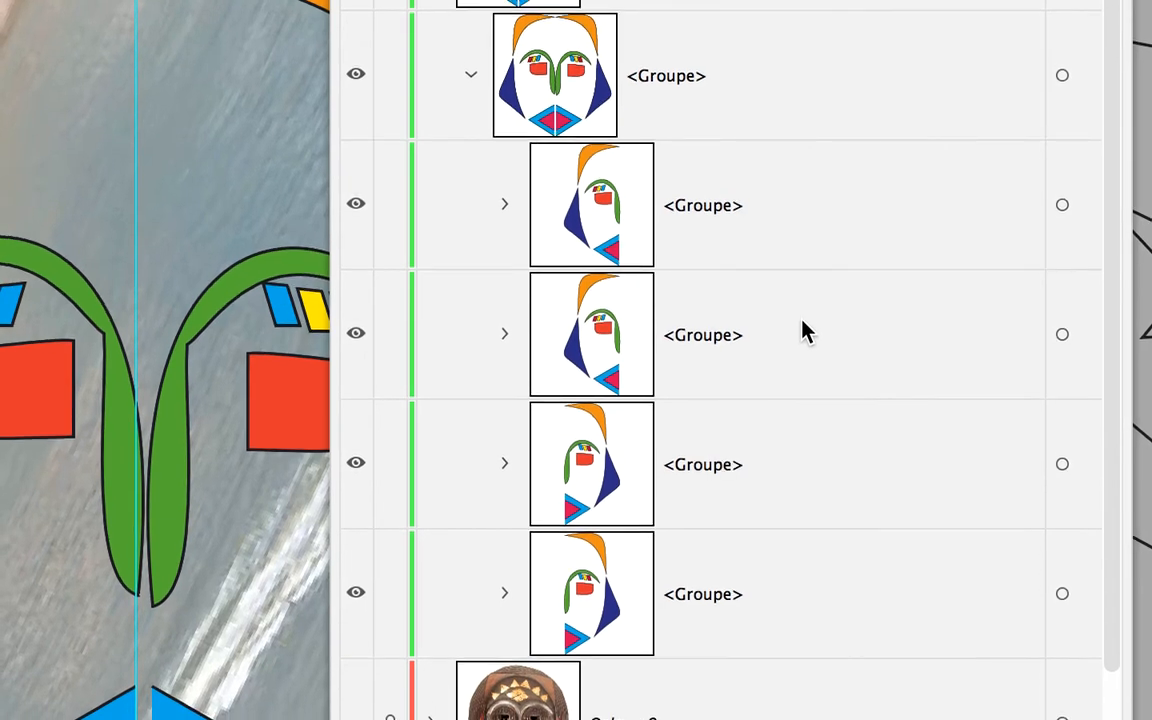
{"action": "left_click", "coordinate": [801, 238]}
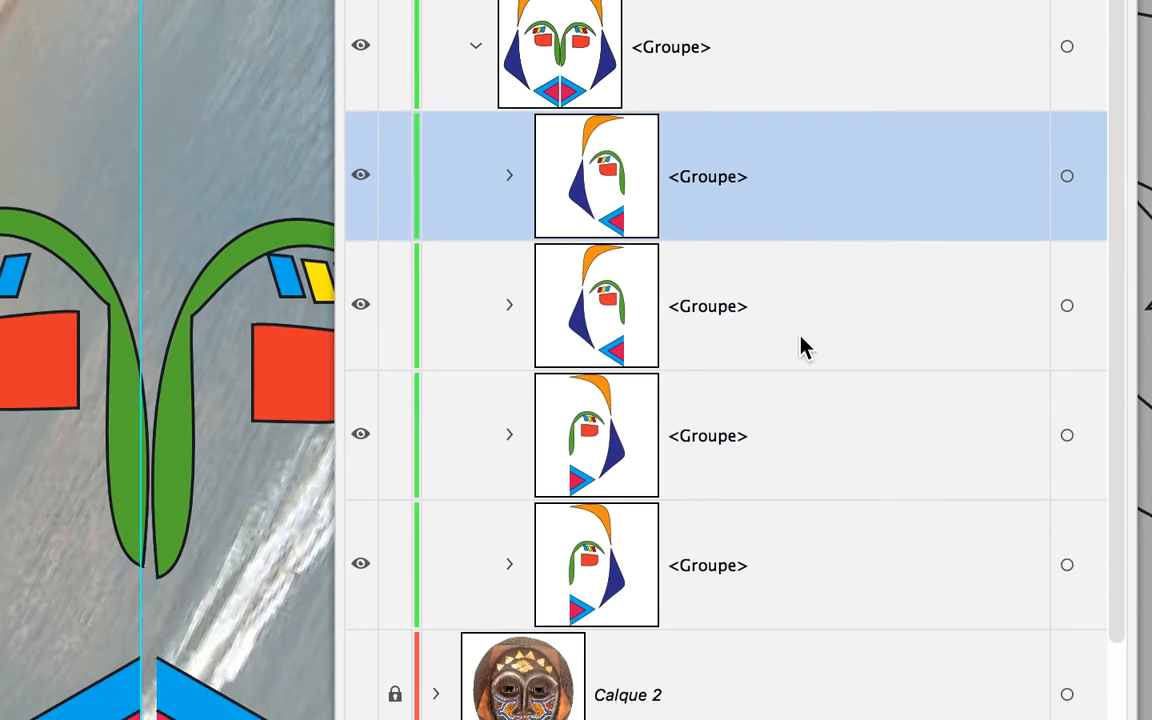
{"action": "left_click", "coordinate": [805, 430], "text": "super"}
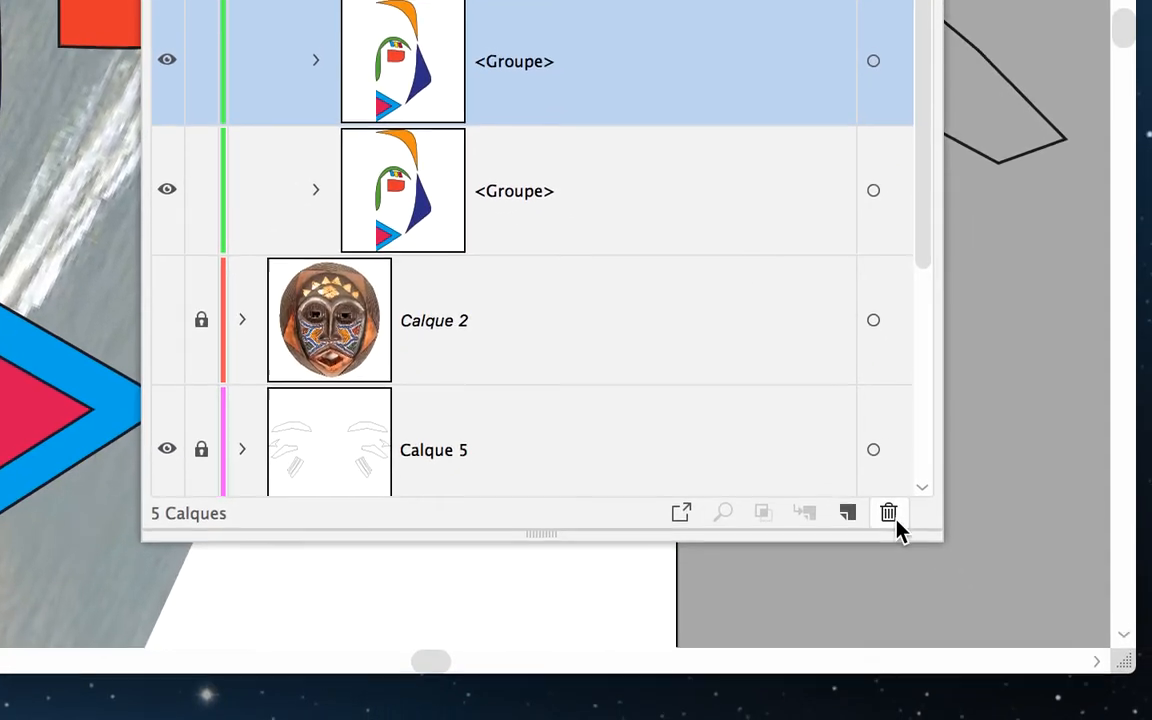
{"action": "scroll", "coordinate": [905, 560], "scroll_direction": "down", "scroll_amount": 5}
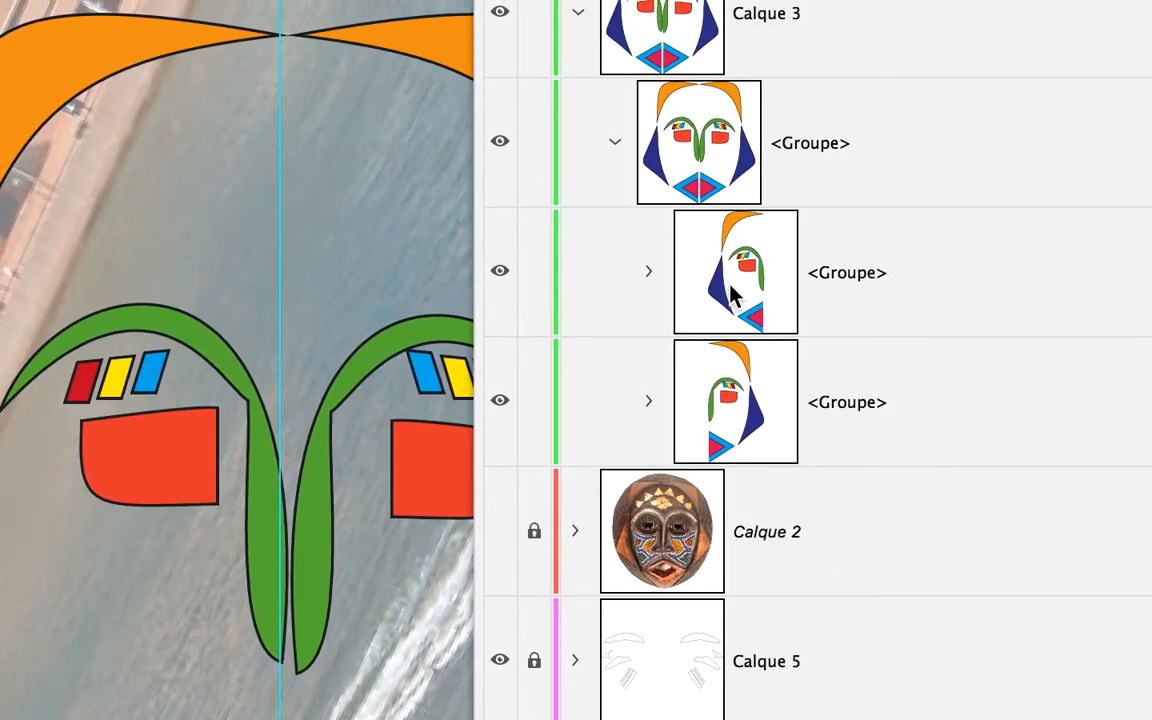
Highlight each of the two remaining half-mask groups in turn and move the layer list clear of the mask
{"action": "left_click", "coordinate": [735, 295]}
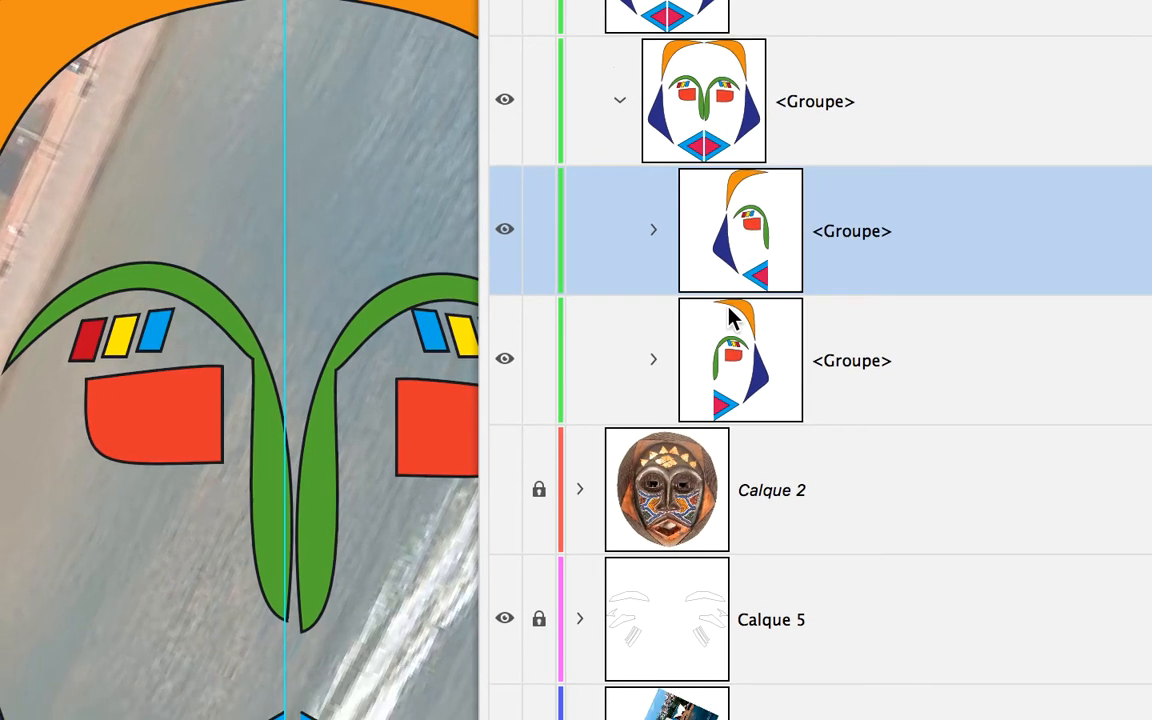
{"action": "left_click", "coordinate": [745, 408]}
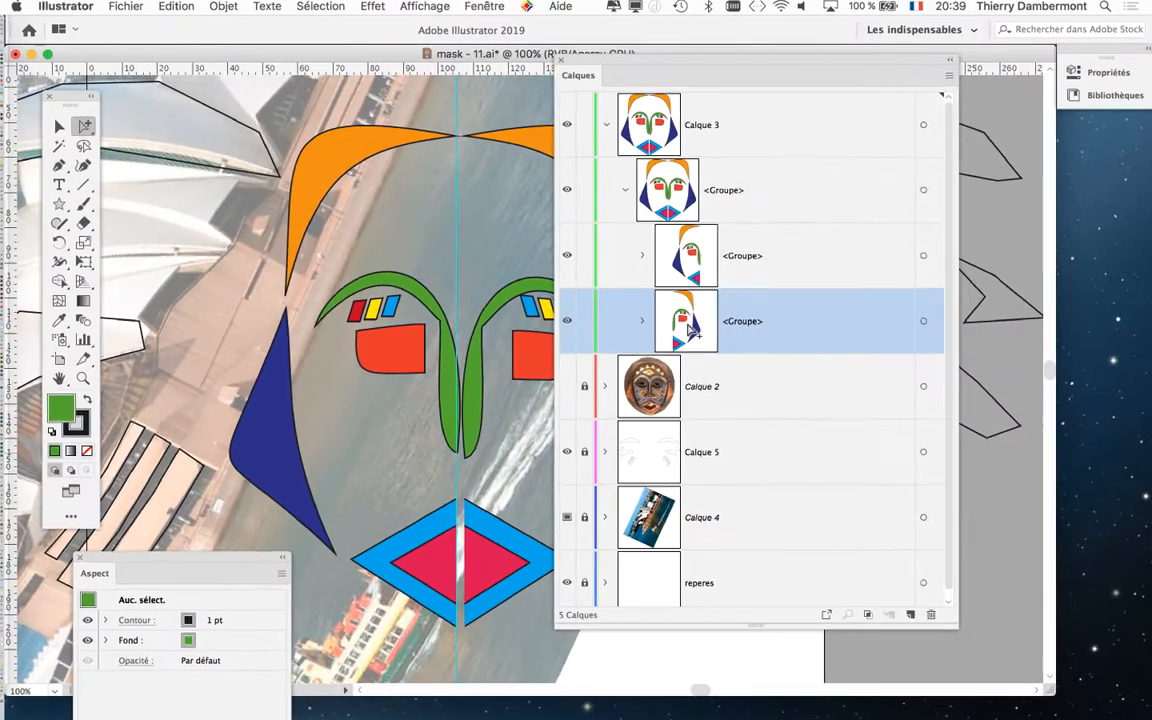
{"action": "left_click_drag", "start_coordinate": [638, 75], "coordinate": [824, 67]}
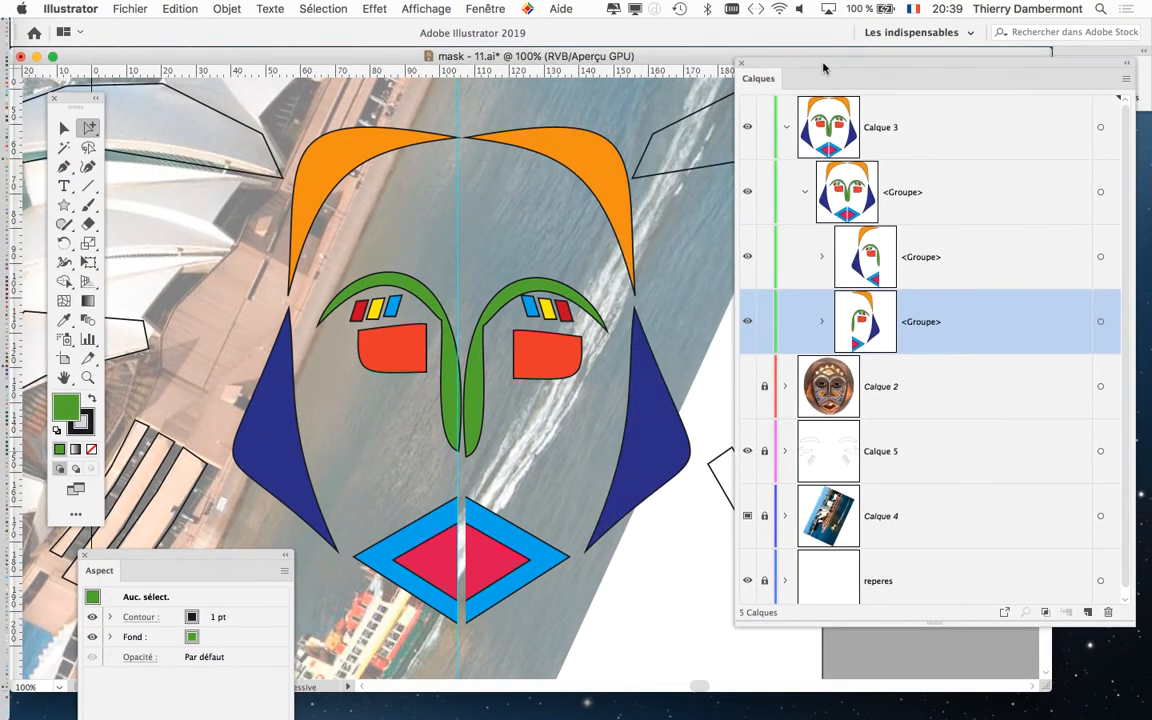
Fold the mask group and Calque 3, shrink the layer list, and place it beside the mask
{"action": "left_click", "coordinate": [805, 193]}
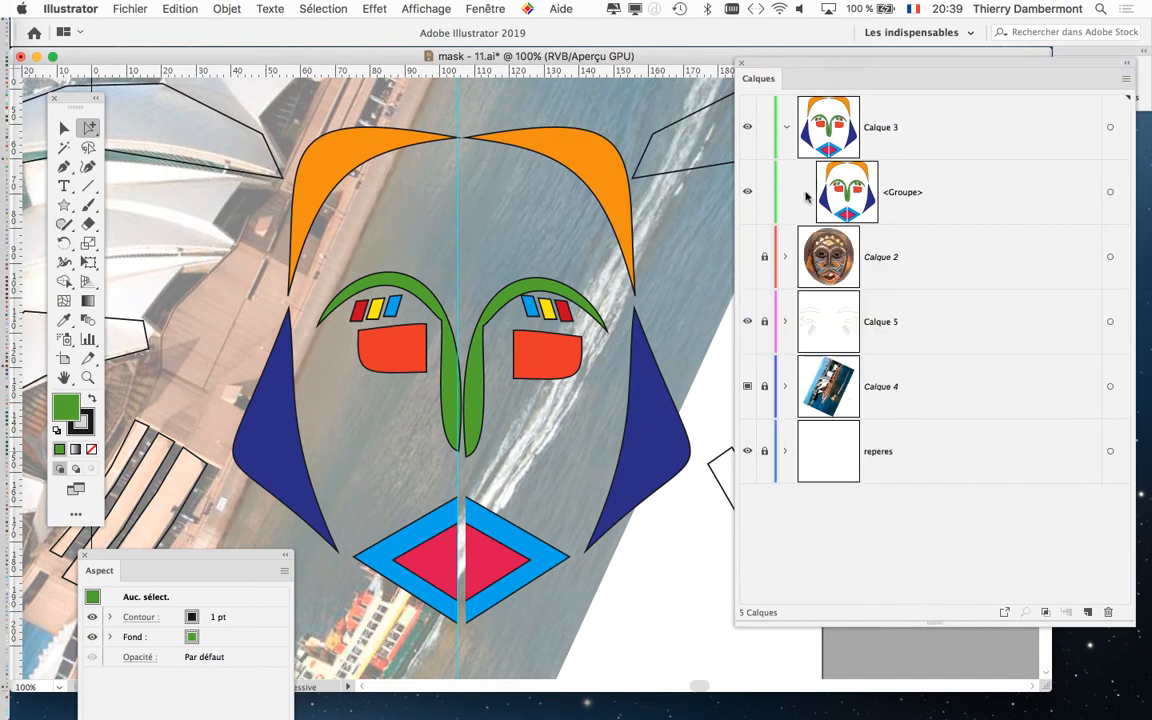
{"action": "left_click", "coordinate": [786, 128]}
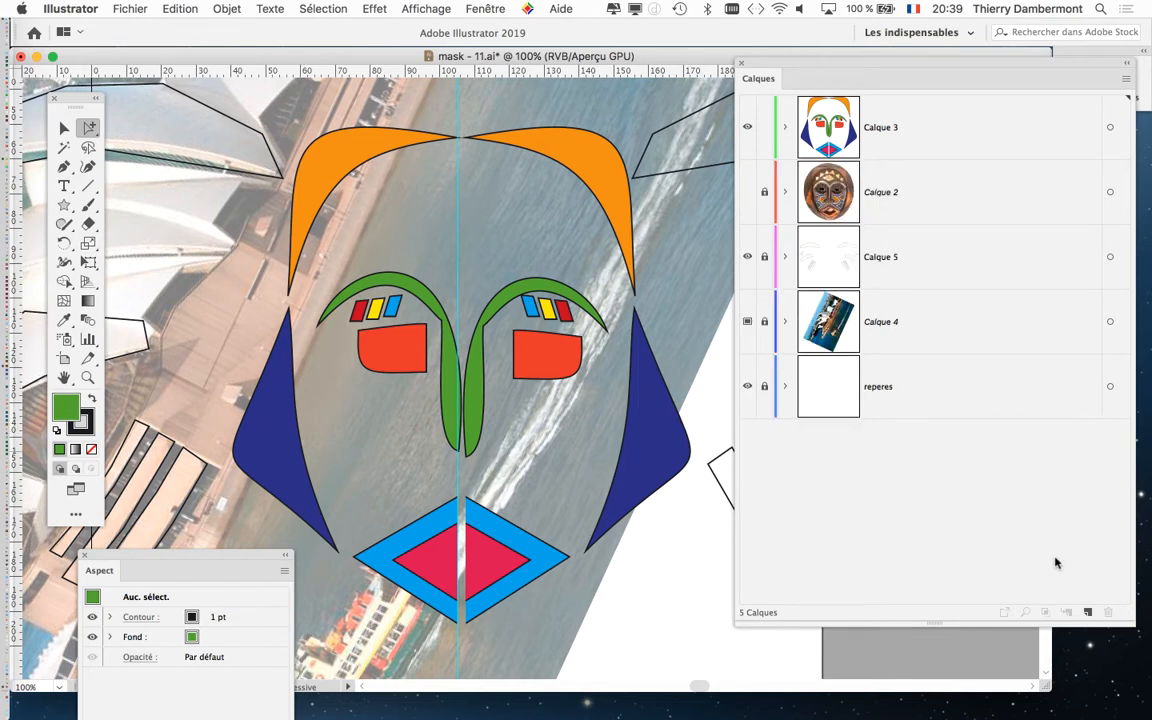
{"action": "left_click_drag", "start_coordinate": [1123, 620], "coordinate": [1017, 500]}
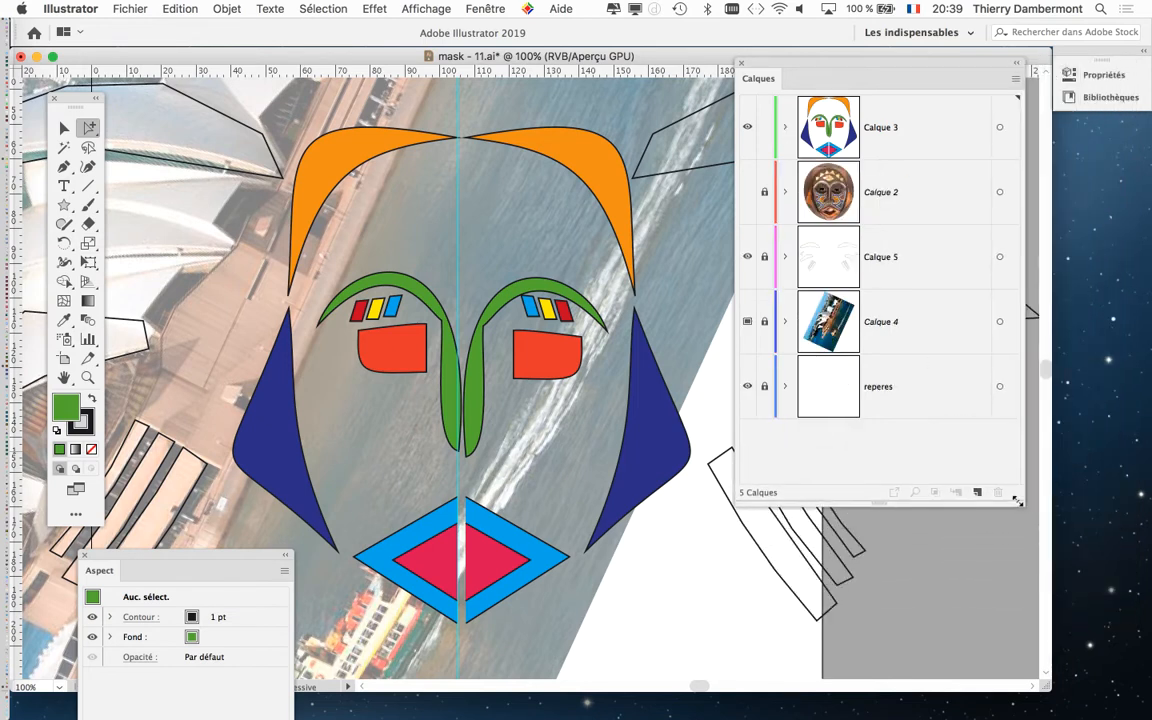
{"action": "left_click_drag", "start_coordinate": [816, 69], "coordinate": [881, 140]}
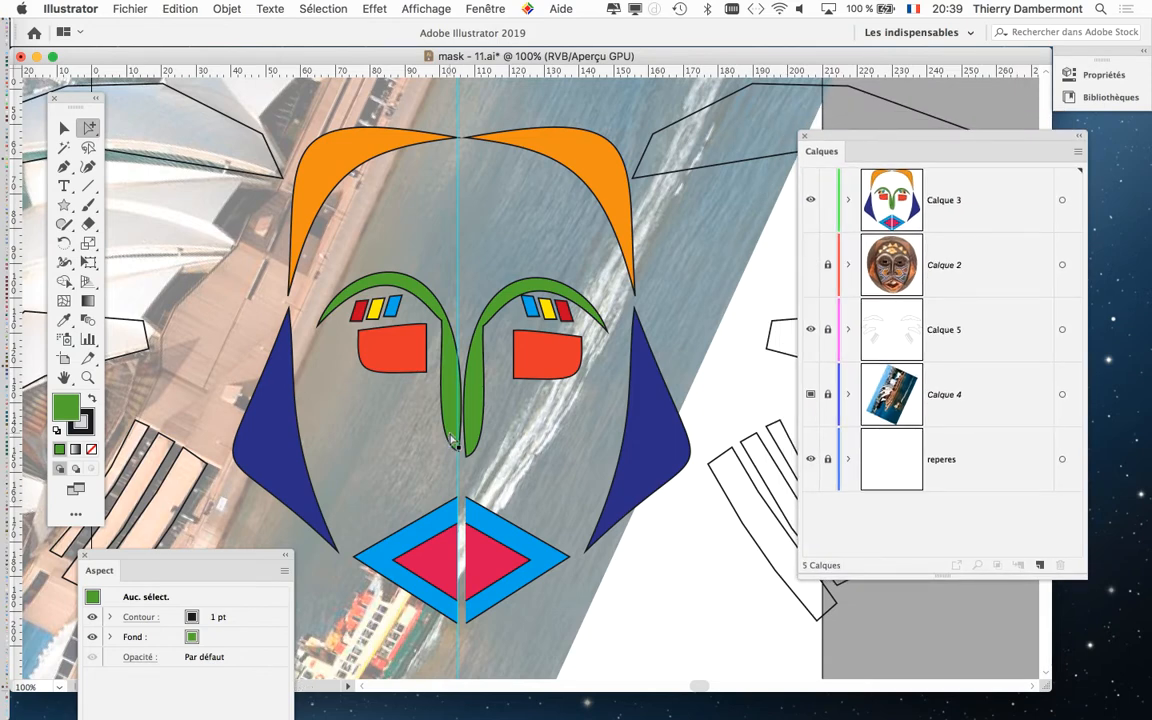
With the Direct Selection tool, select the two open upper end points of the blue mouth halves
{"action": "left_click", "coordinate": [502, 457], "text": "super"}
{"action": "left_click", "coordinate": [502, 457], "text": "super"}
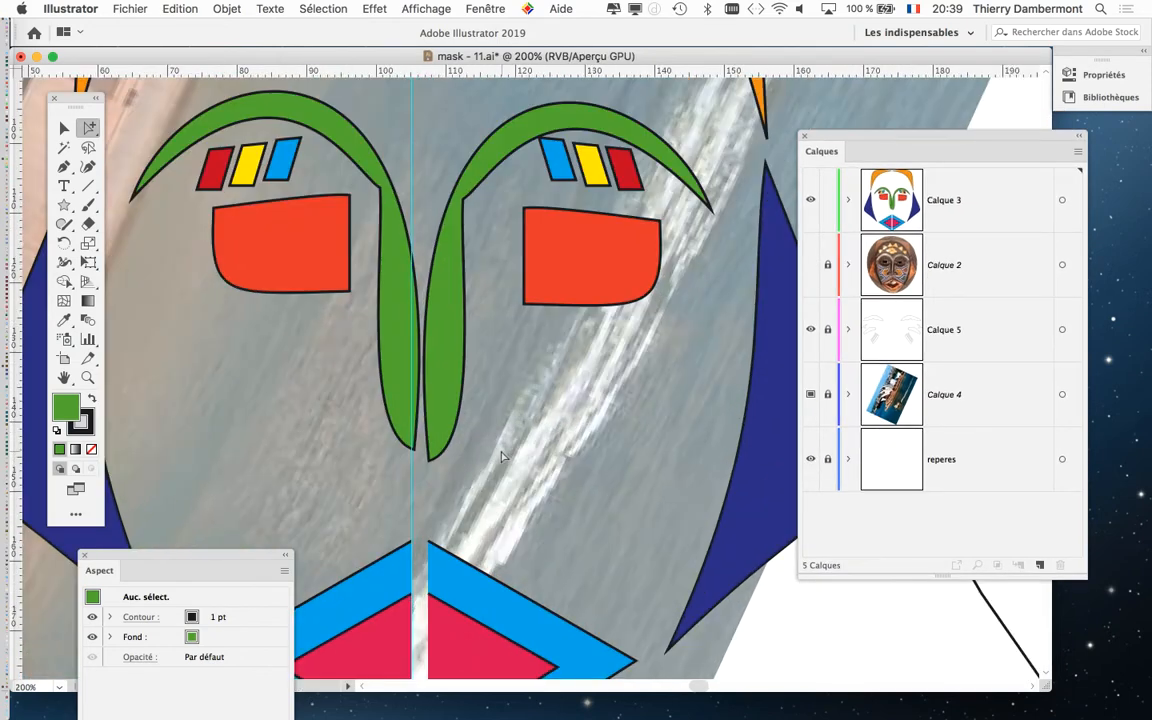
{"action": "left_click", "coordinate": [500, 457], "text": "super"}
{"action": "left_click", "coordinate": [500, 458], "text": "super"}
{"action": "left_click_drag", "start_coordinate": [460, 465], "coordinate": [532, 129]}
{"action": "left_click_drag", "start_coordinate": [459, 281], "coordinate": [502, 113]}
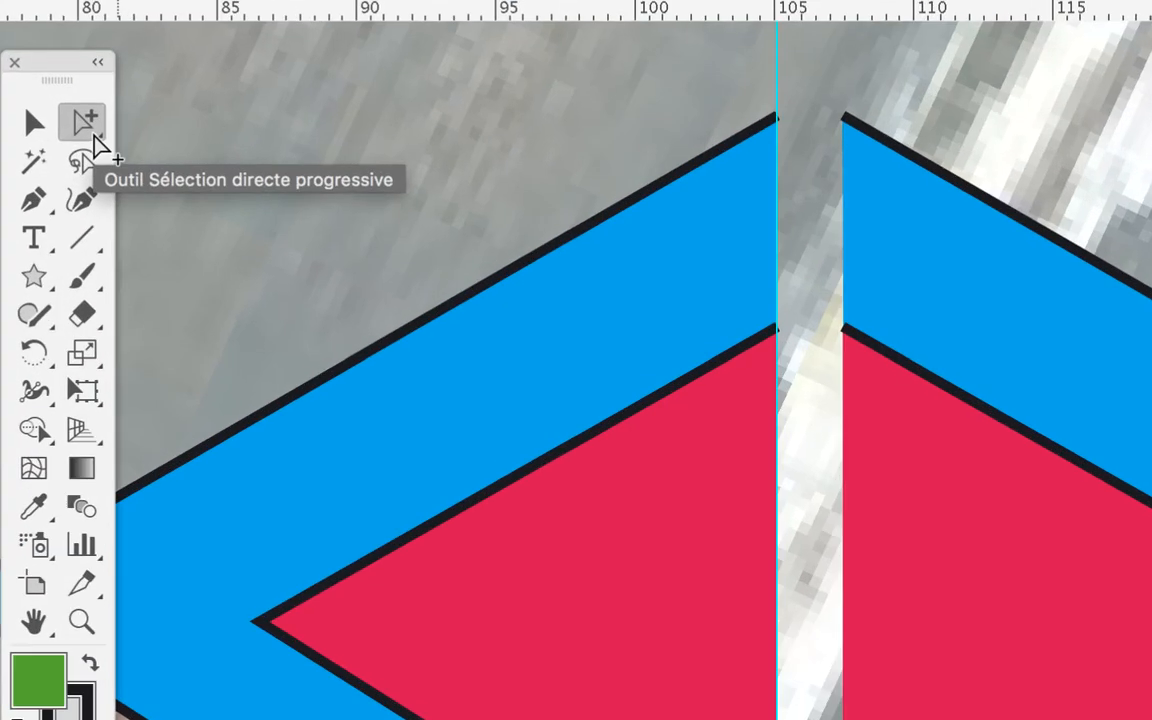
{"action": "left_click", "coordinate": [92, 136]}
{"action": "left_click", "coordinate": [150, 128]}
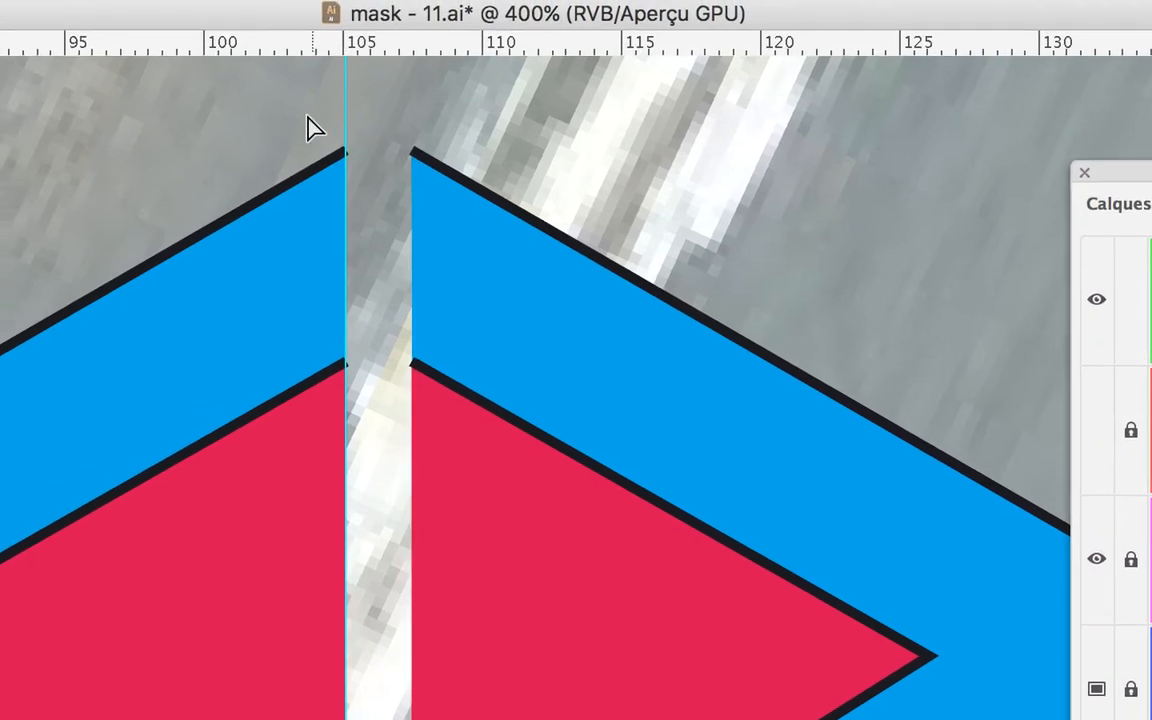
{"action": "mouse_move", "coordinate": [645, 78]}
{"action": "left_mouse_down"}
{"action": "mouse_move", "coordinate": [691, 116]}
{"action": "mouse_move", "coordinate": [783, 145]}
{"action": "left_mouse_up"}
{"action": "left_click_drag", "start_coordinate": [354, 138], "coordinate": [354, 139]}
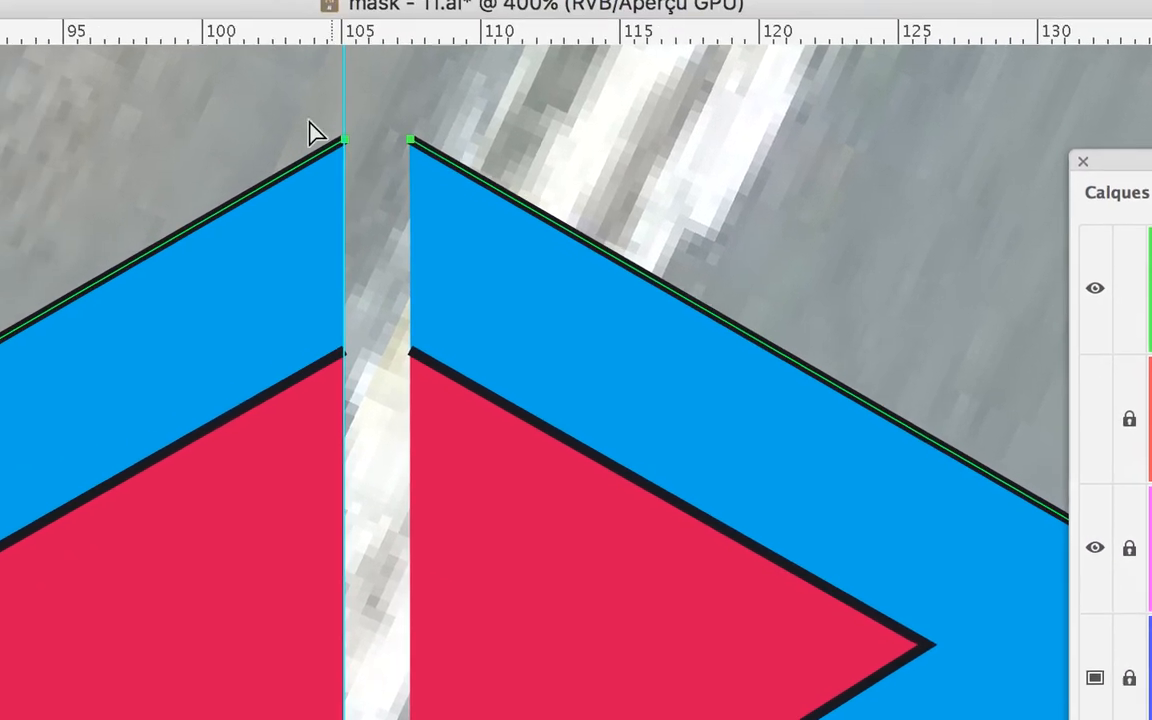
{"action": "left_click_drag", "start_coordinate": [210, 75], "coordinate": [259, 106]}
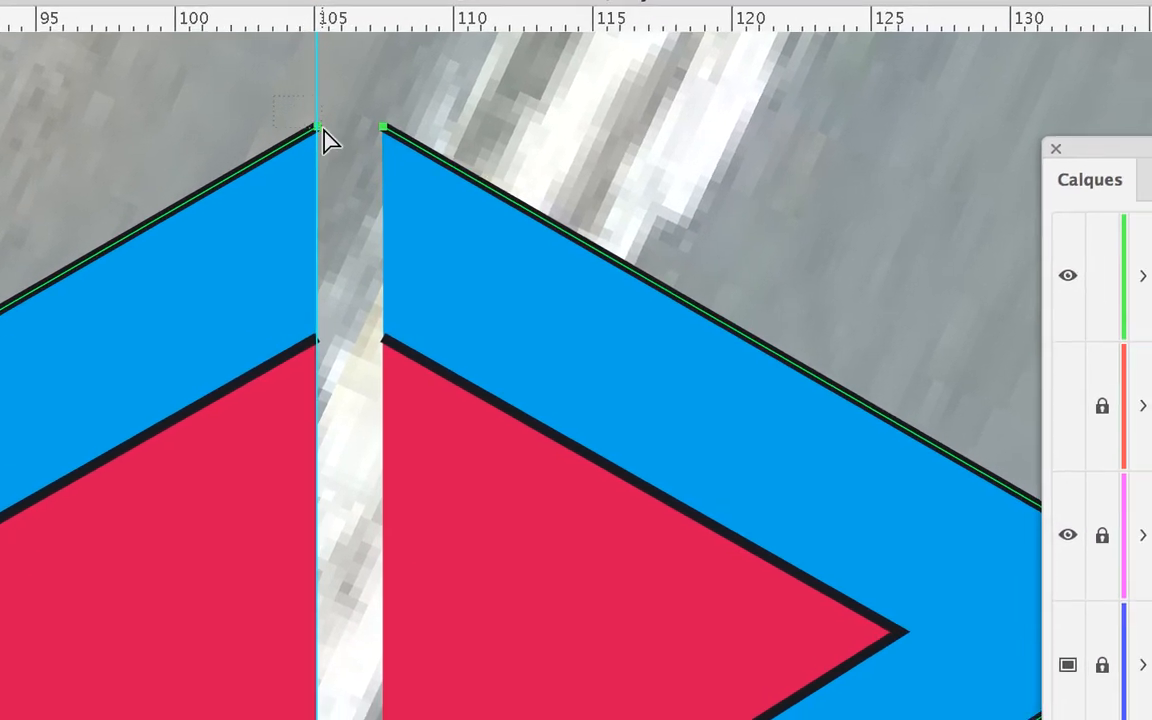
{"action": "left_click_drag", "start_coordinate": [323, 127], "coordinate": [407, 160]}
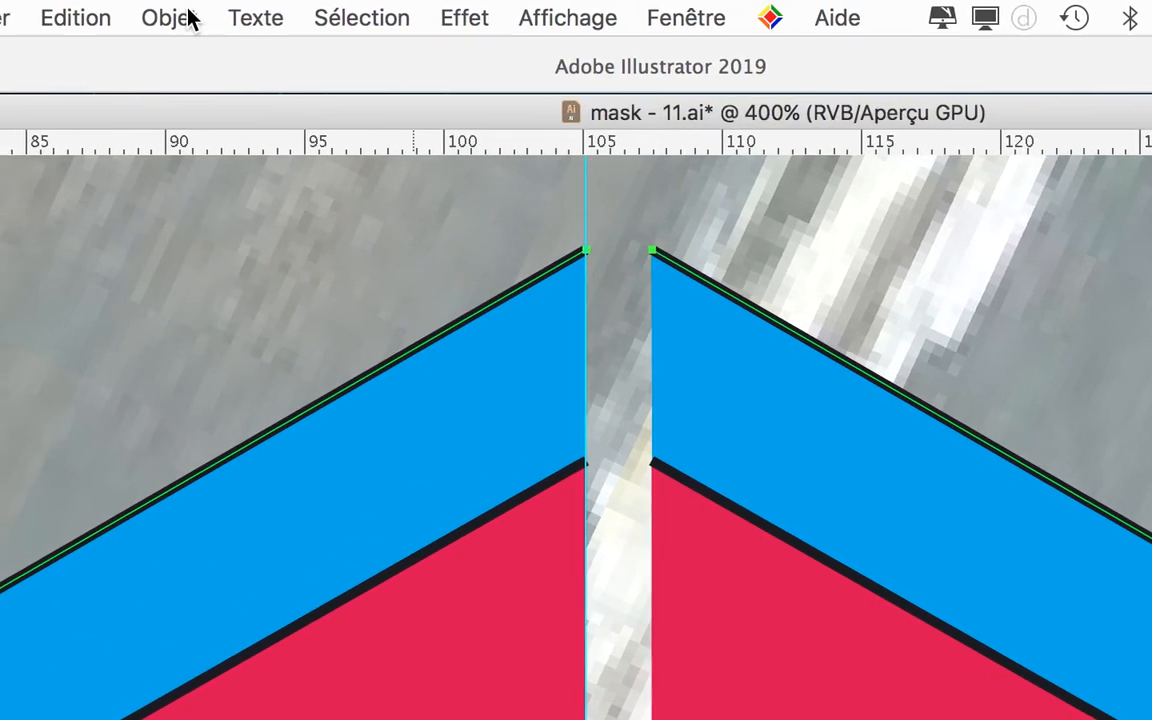
Try the Join command on the selected upper end points of the blue mouth halves and undo it
{"action": "left_click", "coordinate": [190, 18]}
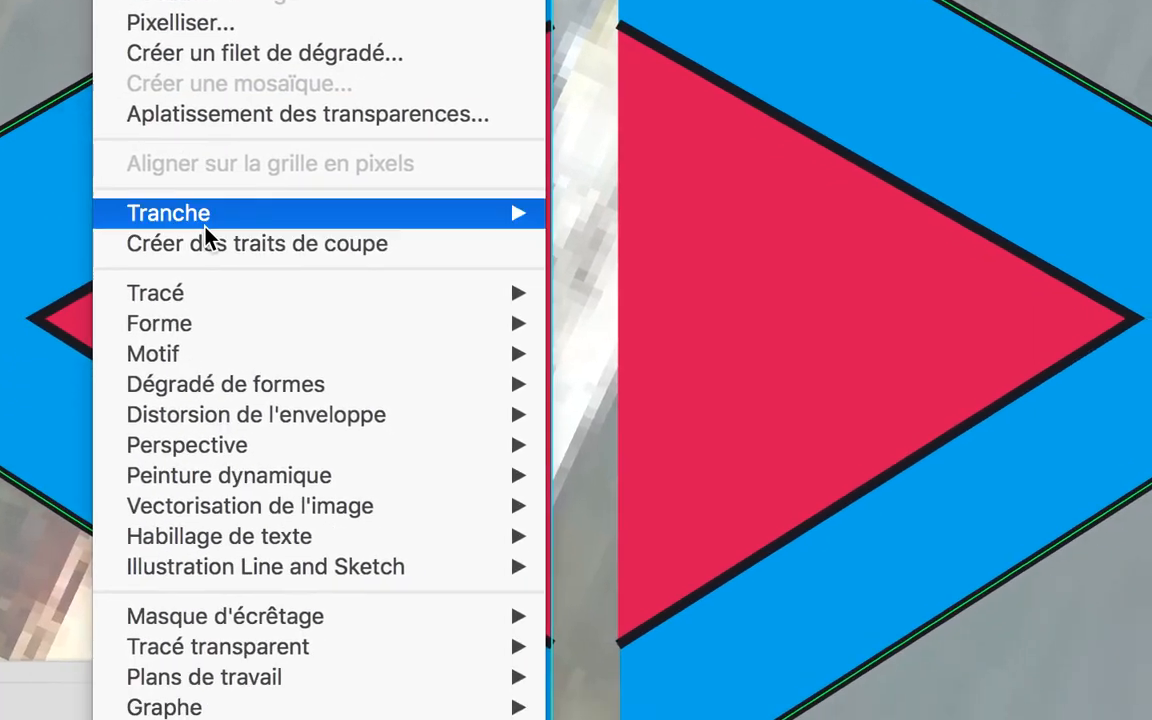
{"action": "mouse_move", "coordinate": [237, 493]}
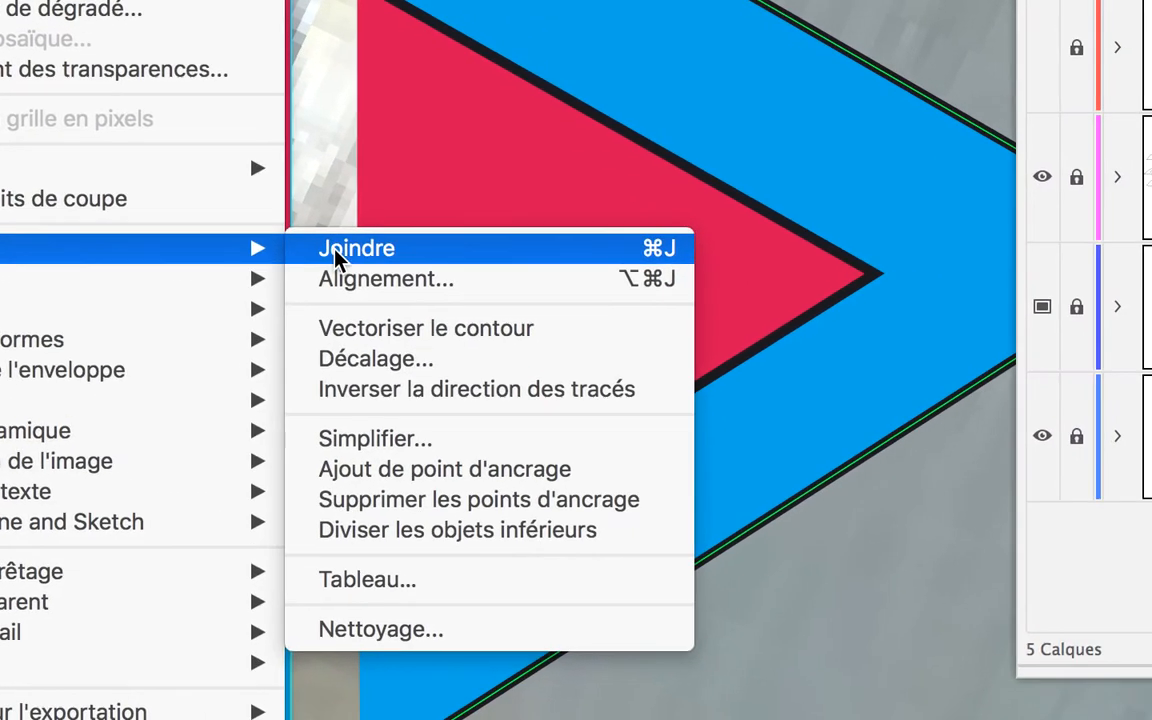
{"action": "left_click", "coordinate": [335, 252]}
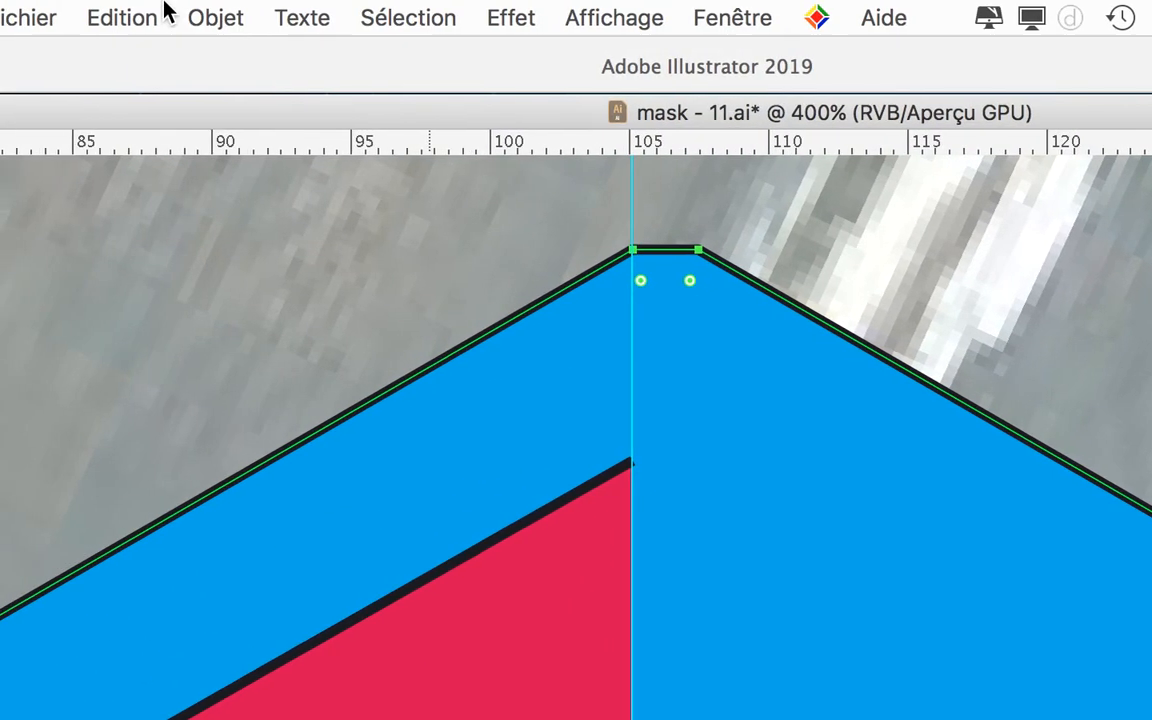
{"action": "left_click", "coordinate": [164, 12]}
{"action": "left_click", "coordinate": [160, 59]}
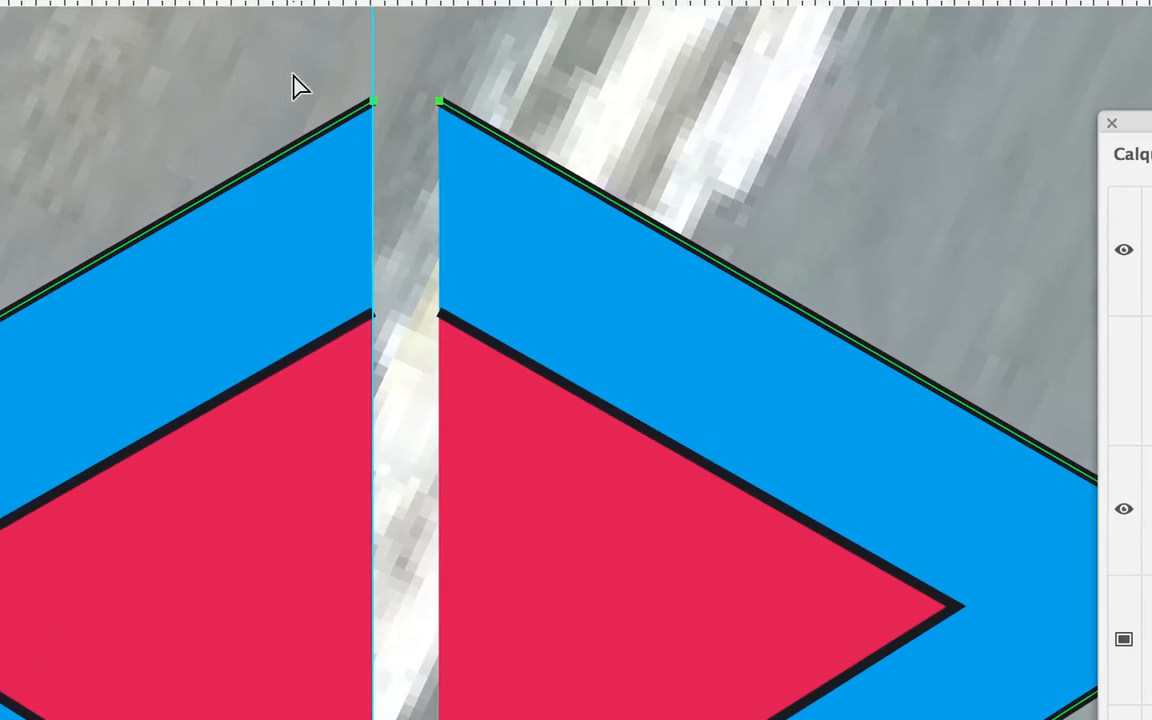
Join the upper end points of the blue mouth halves, and join their lower end points to close the outline
{"action": "key", "text": "ctrl+j"}
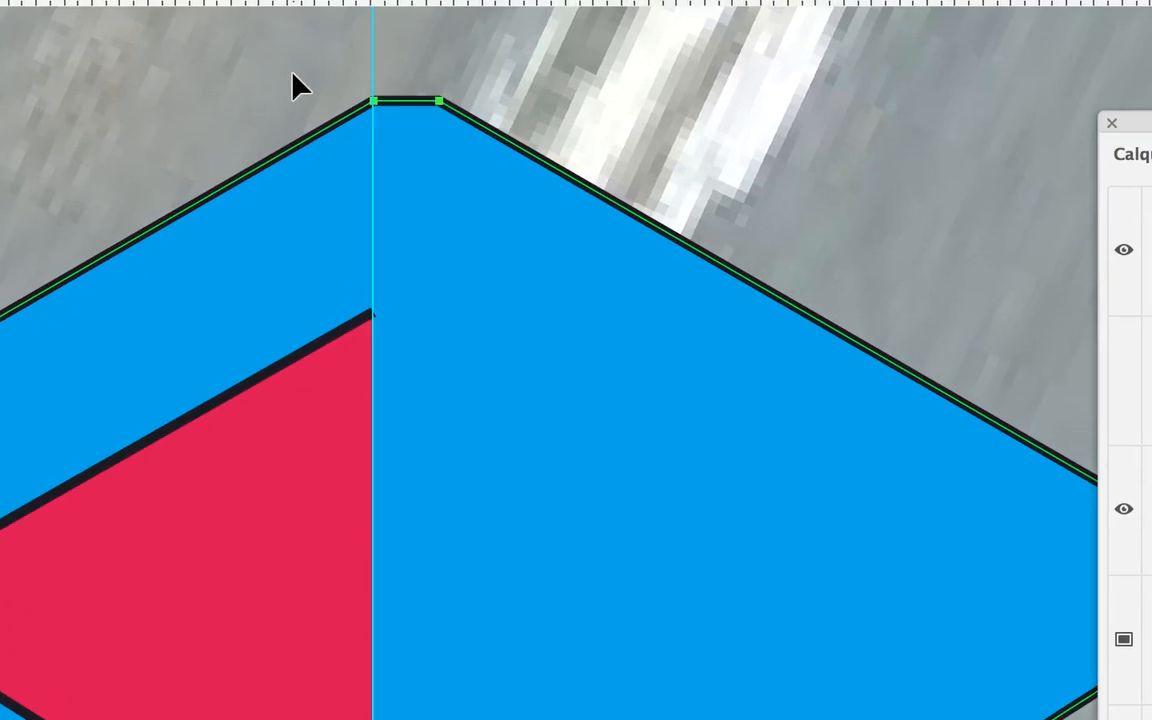
{"action": "key", "text": "a"}
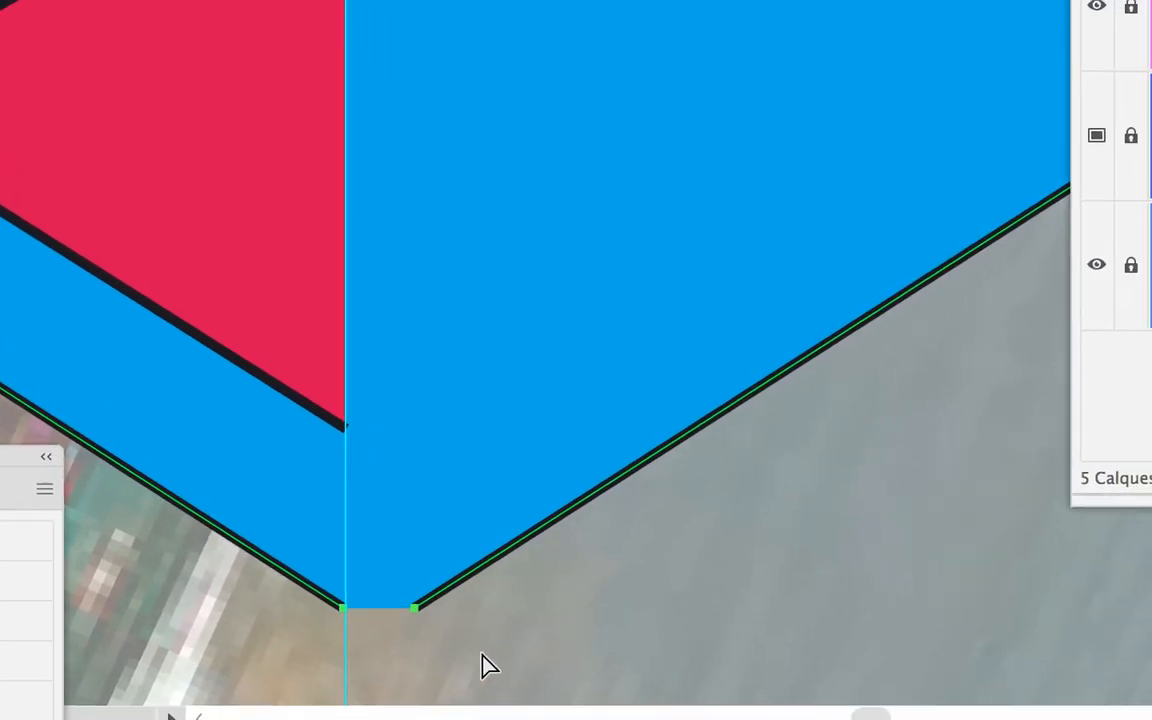
{"action": "left_click_drag", "start_coordinate": [483, 665], "coordinate": [298, 607]}
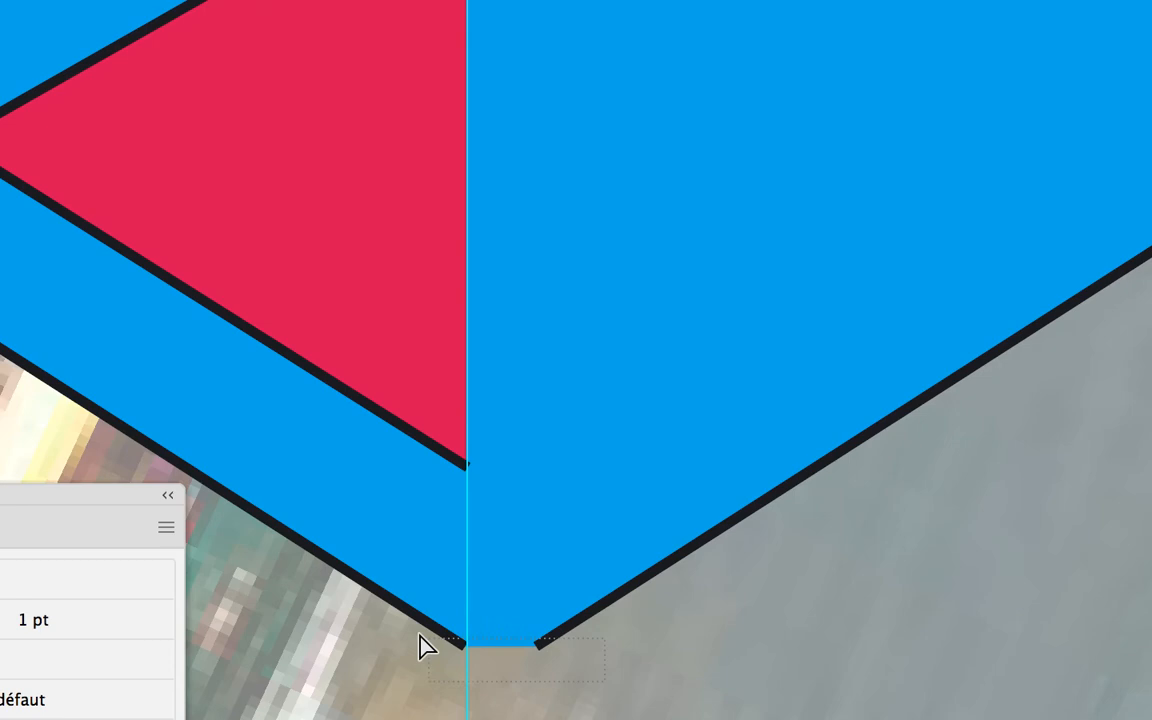
{"action": "left_click_drag", "start_coordinate": [420, 646], "coordinate": [423, 649]}
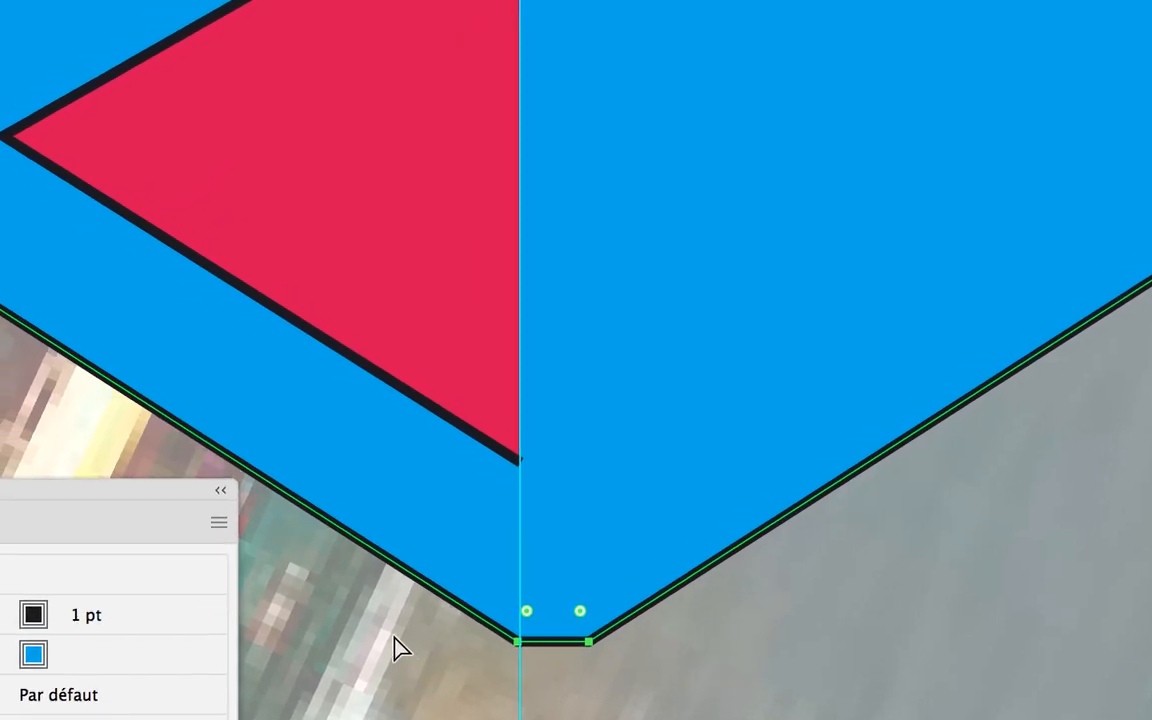
Unfold Calque 3 and its half-mask groups to examine which group holds the joined blue mouth shape
{"action": "scroll", "coordinate": [412, 370], "scroll_direction": "down", "scroll_amount": 1}
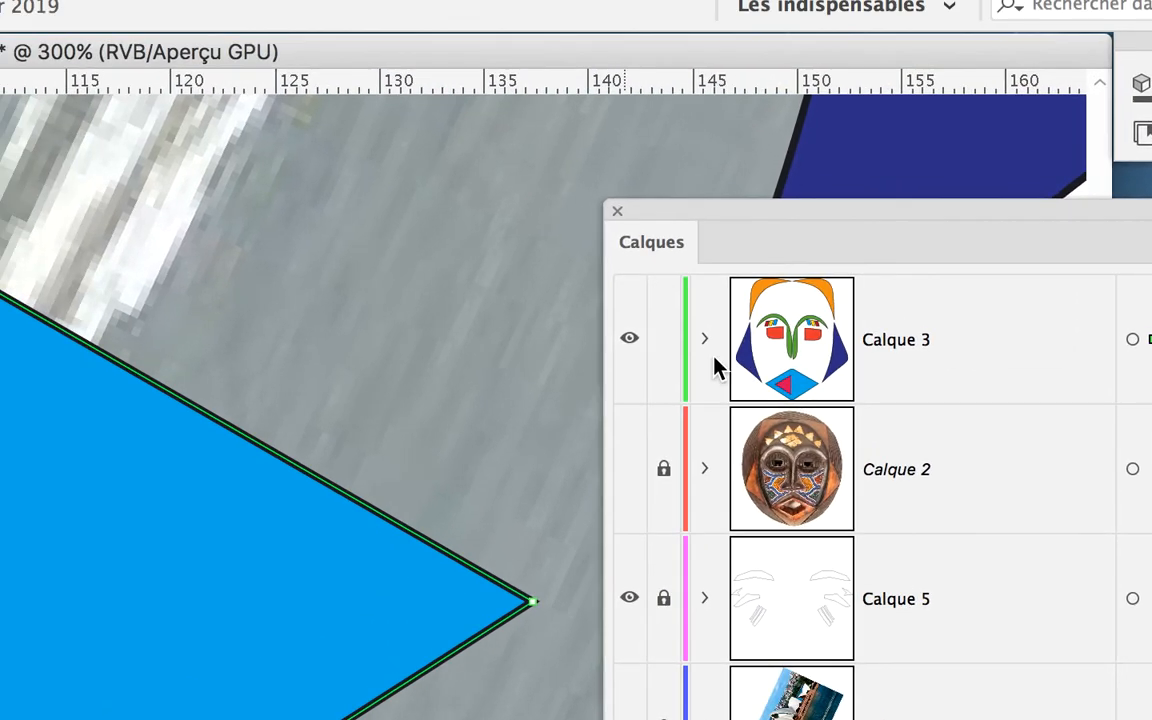
{"action": "left_click", "coordinate": [708, 348]}
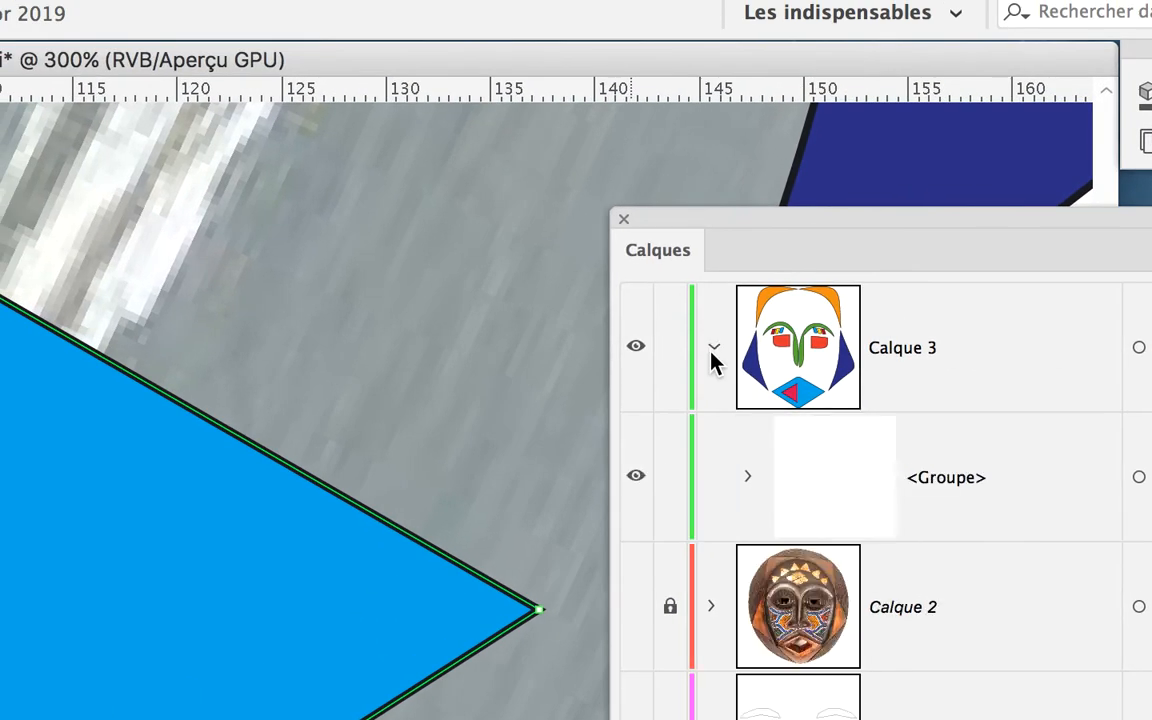
{"action": "left_click", "coordinate": [745, 468]}
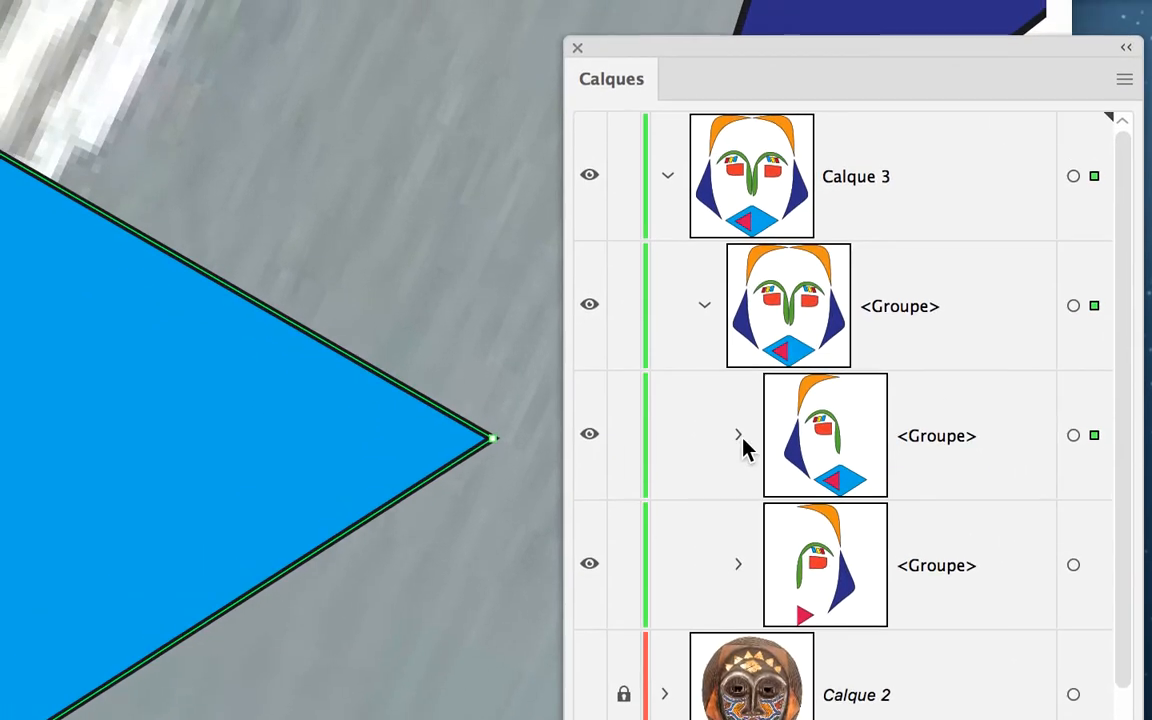
{"action": "left_click", "coordinate": [755, 514]}
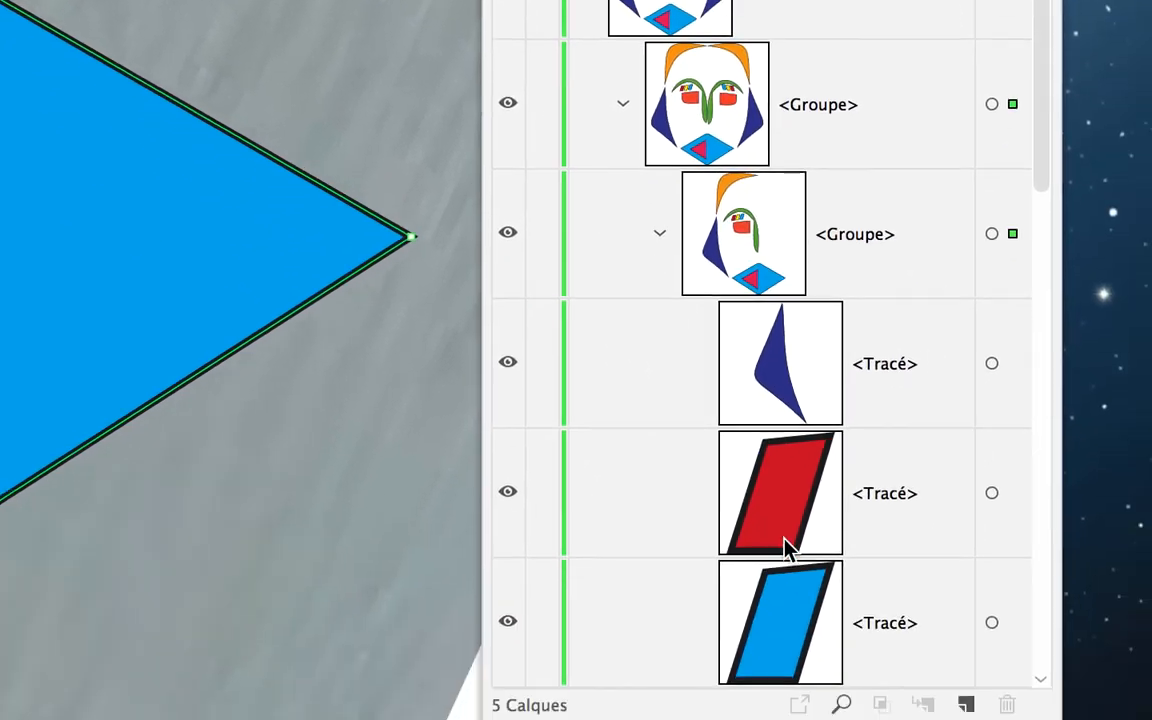
{"action": "scroll", "coordinate": [815, 553], "scroll_direction": "down", "scroll_amount": 5}
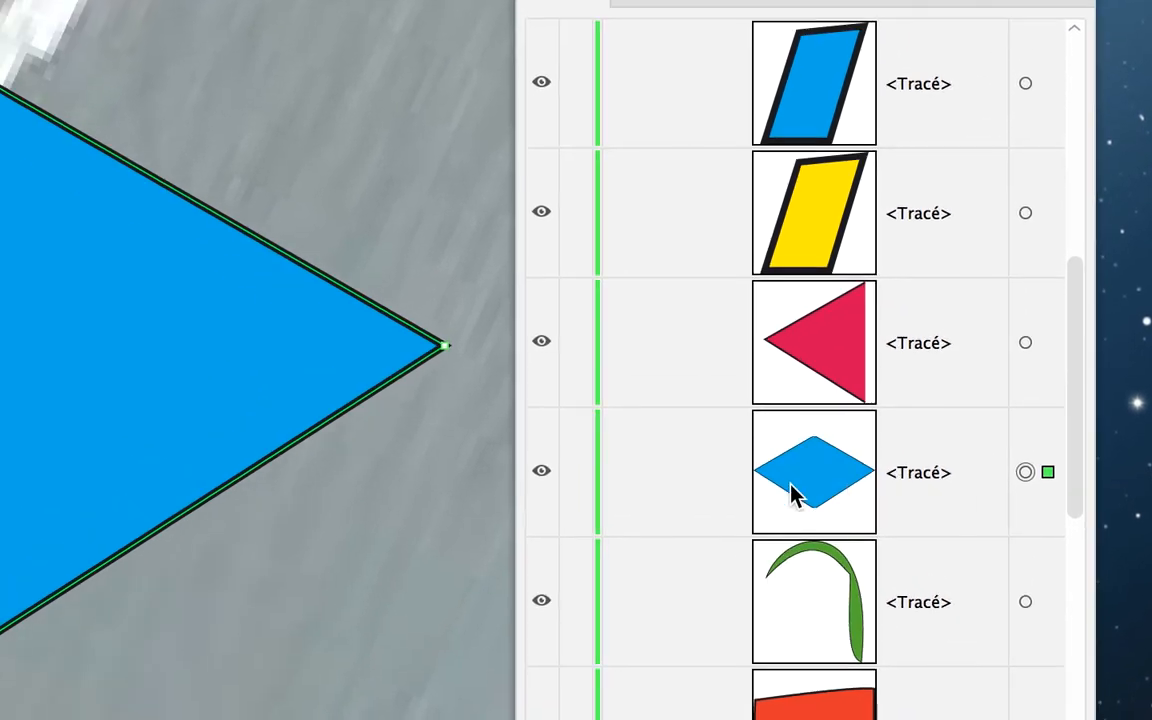
{"action": "scroll", "coordinate": [721, 163], "scroll_direction": "up", "scroll_amount": 8}
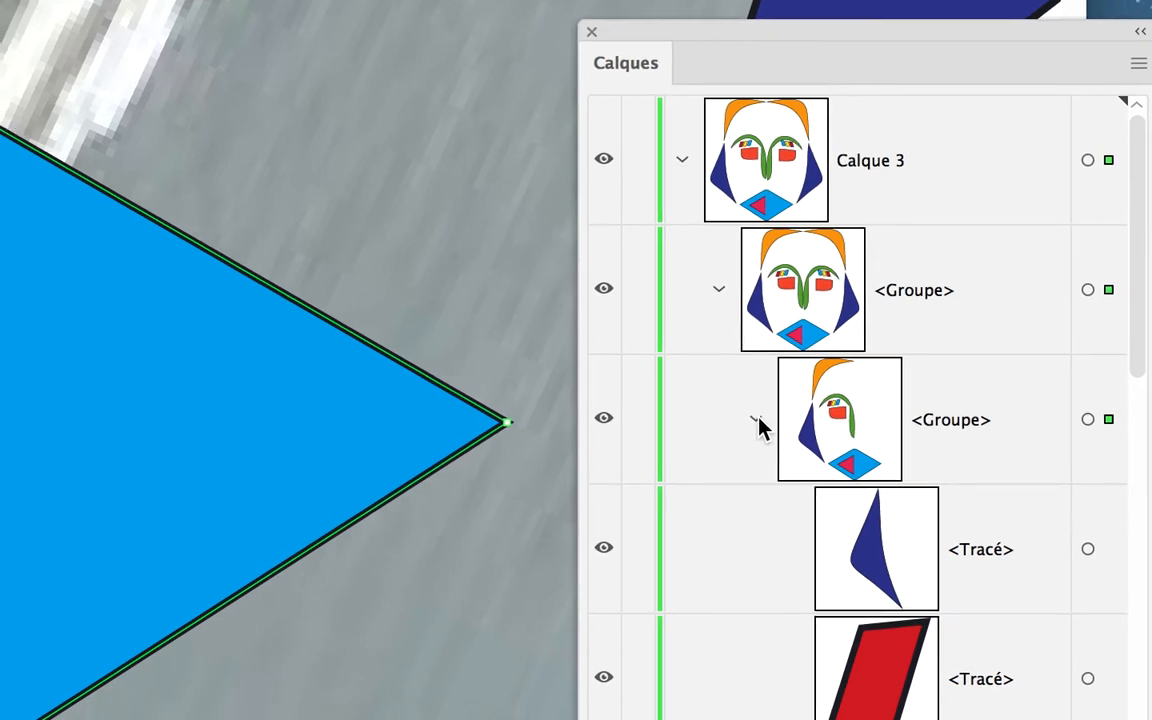
{"action": "left_click", "coordinate": [756, 421]}
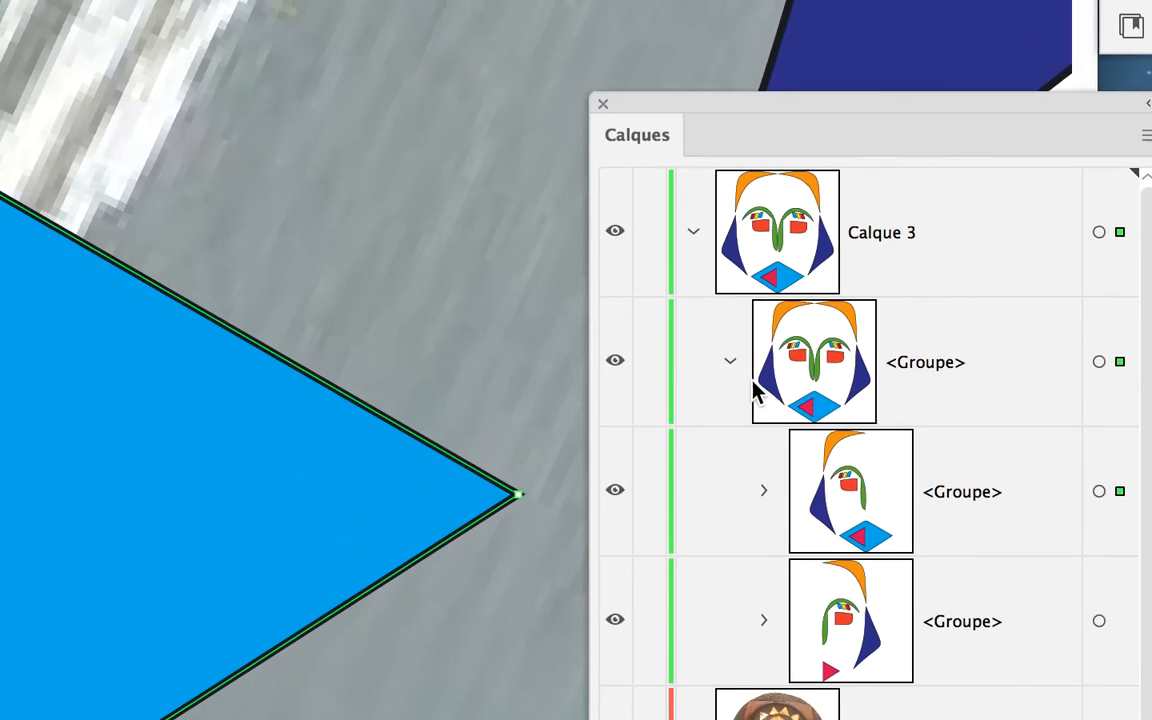
{"action": "left_click", "coordinate": [676, 179]}
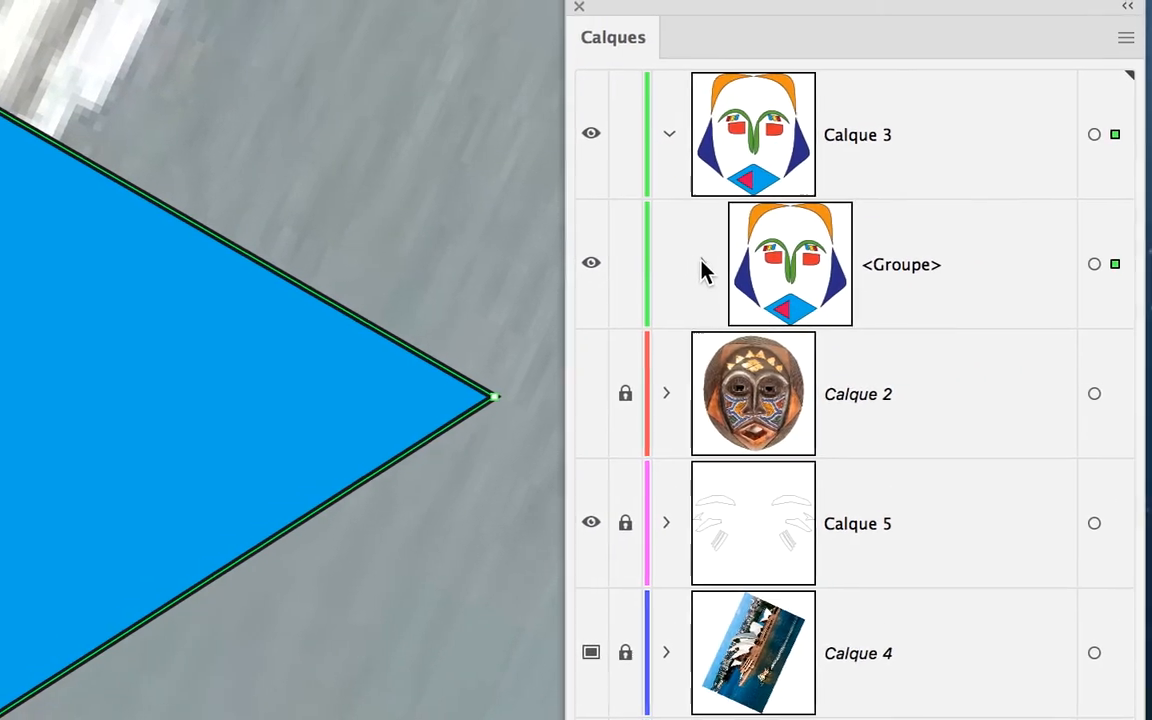
{"action": "left_click", "coordinate": [704, 266]}
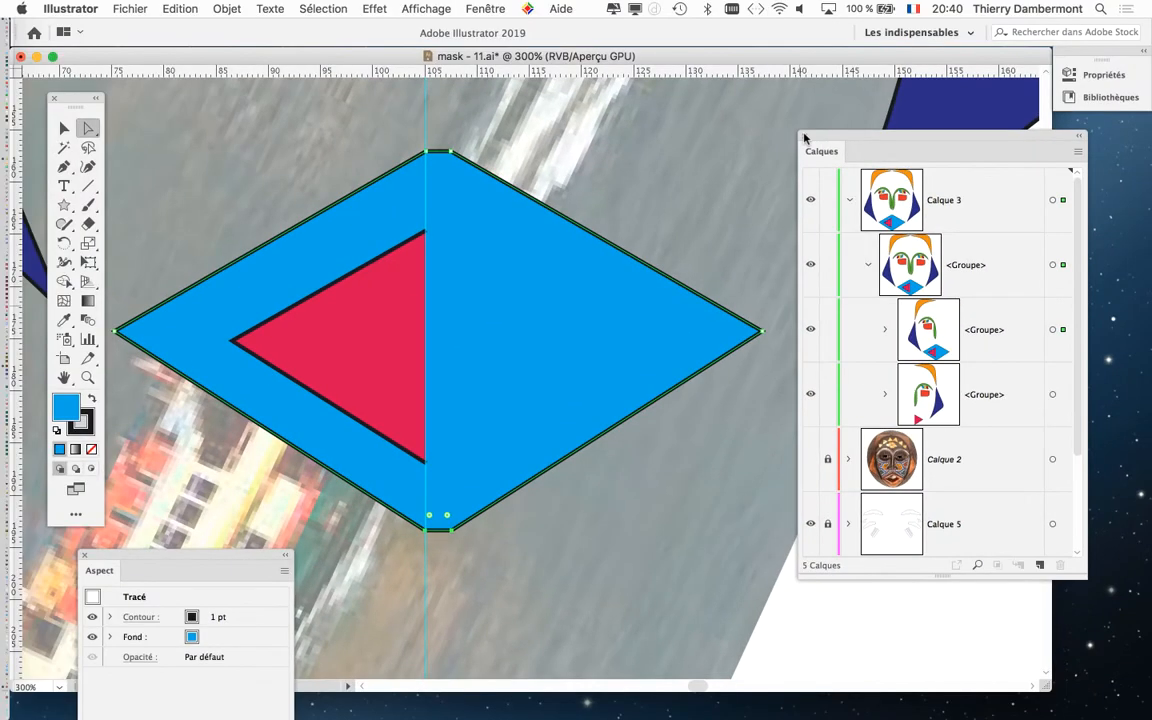
Hide the layer list and switch the artwork display to outlines (Tracés)
{"action": "key", "text": "F7"}
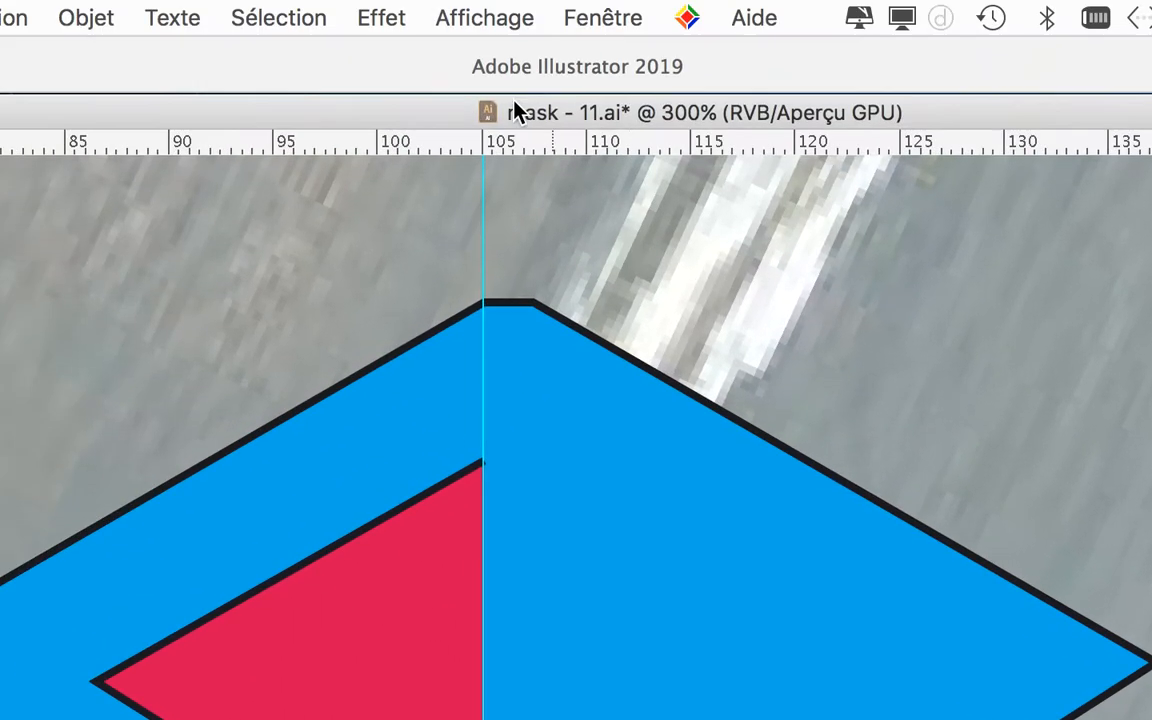
{"action": "left_click", "coordinate": [484, 18]}
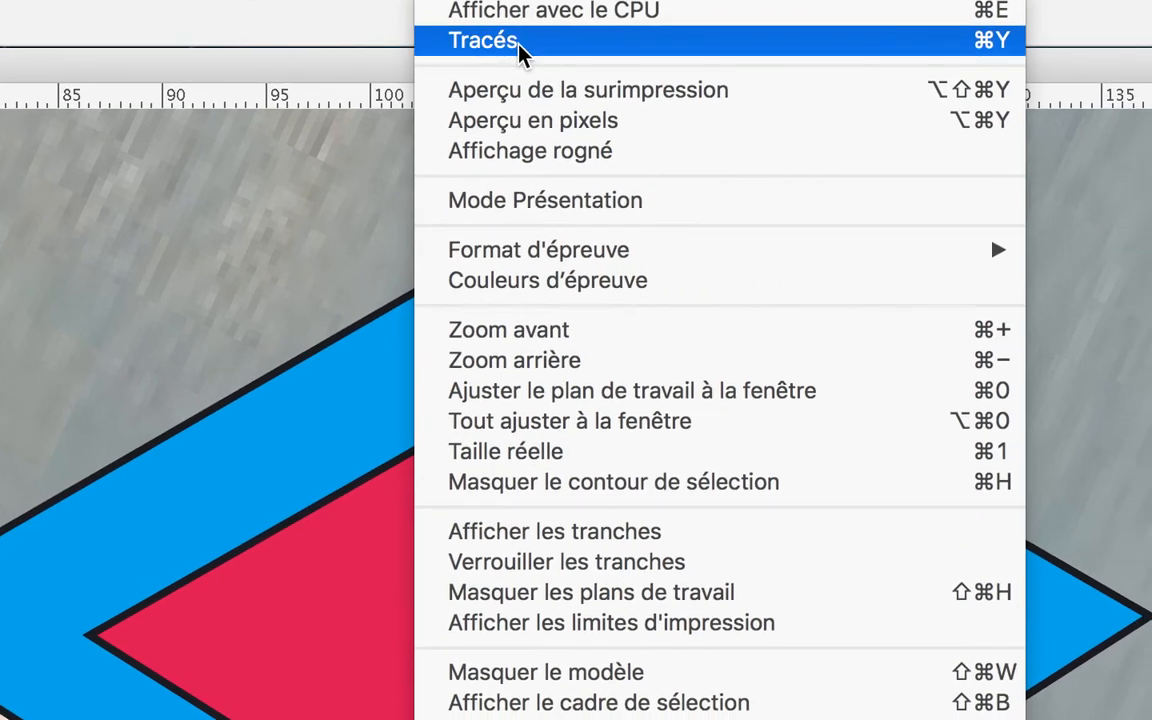
{"action": "left_click", "coordinate": [519, 45]}
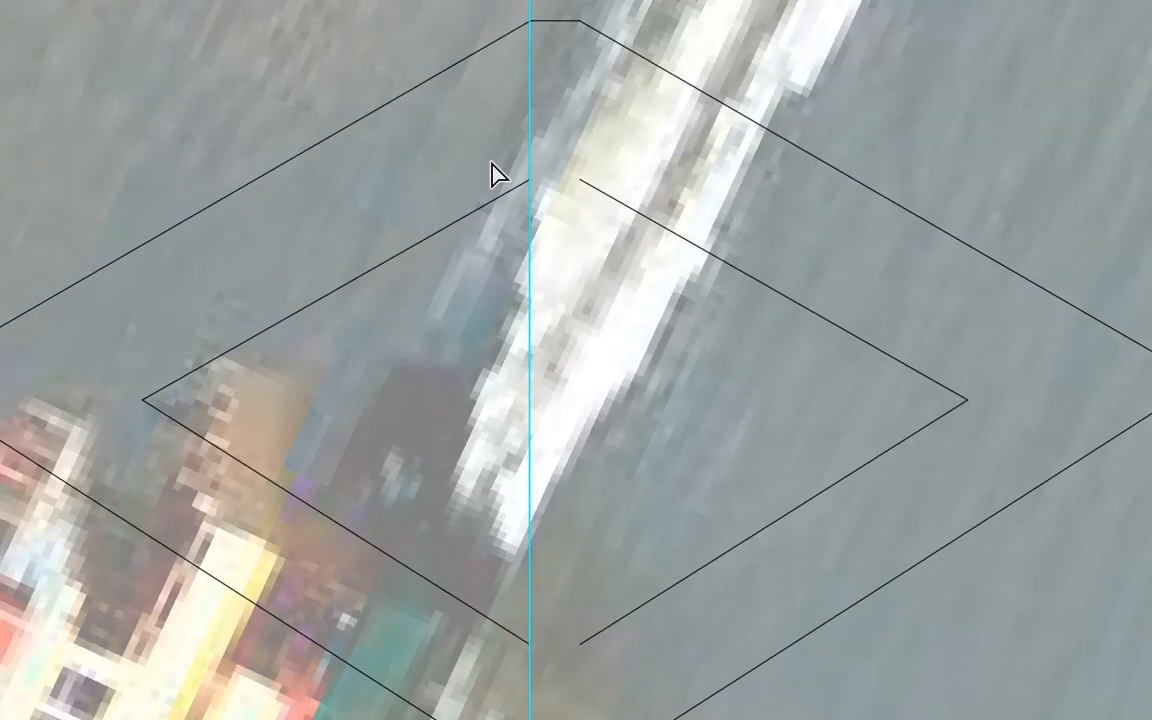
Join the upper end points of the inner red mouth halves, and join their lower end points to close the shape
{"action": "left_click_drag", "start_coordinate": [505, 144], "coordinate": [603, 203]}
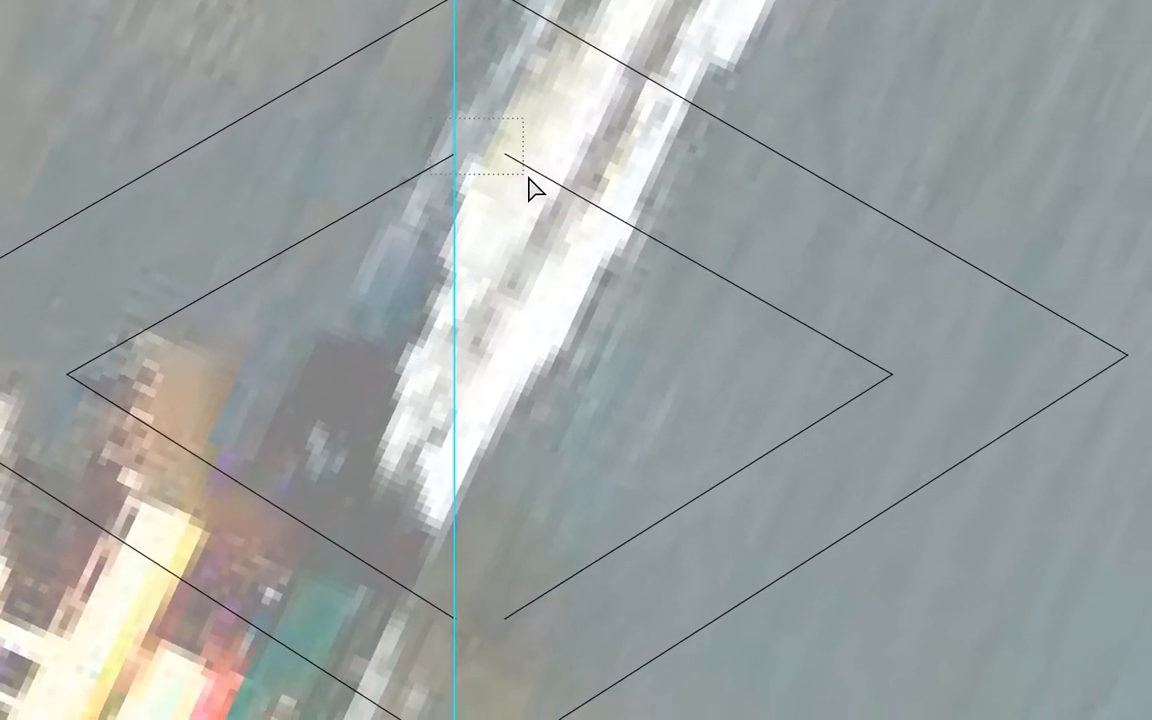
{"action": "left_click_drag", "start_coordinate": [529, 181], "coordinate": [531, 183]}
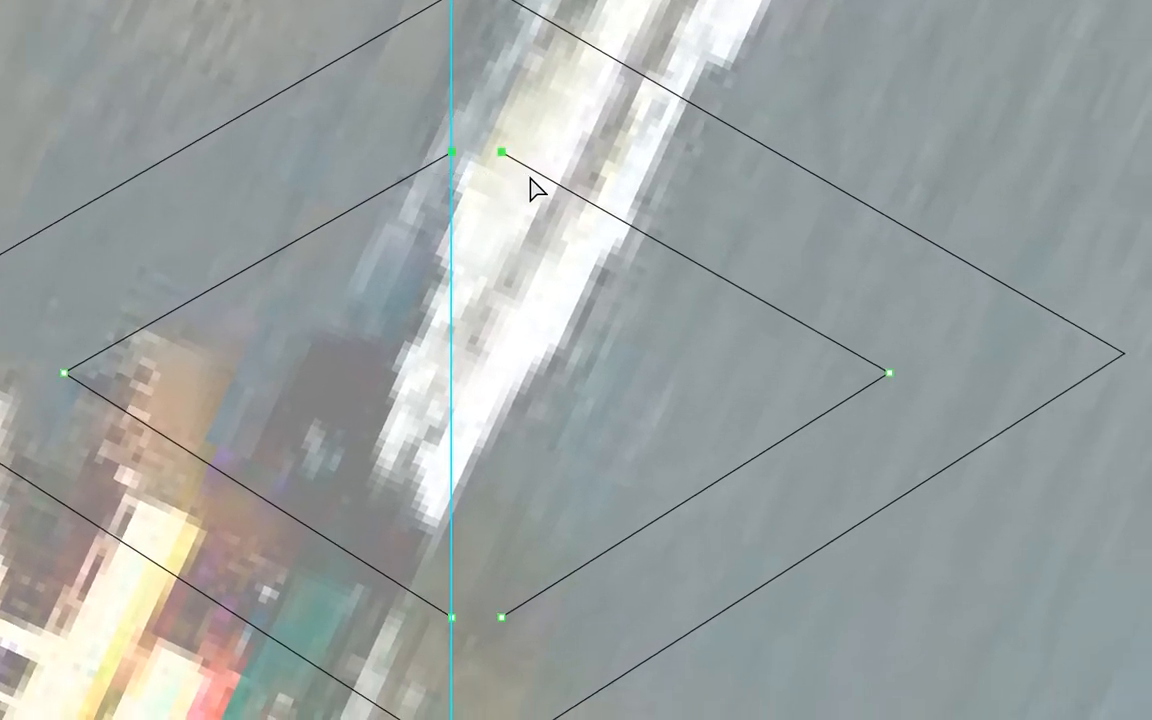
{"action": "left_click_drag", "start_coordinate": [423, 126], "coordinate": [529, 181]}
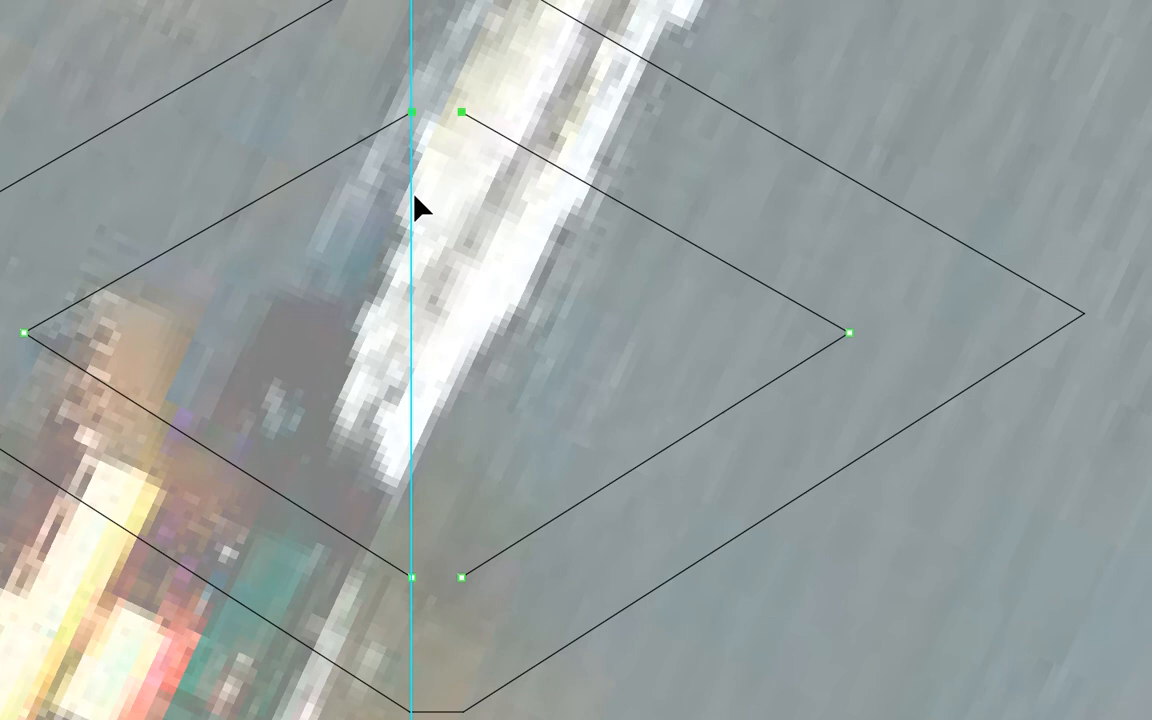
{"action": "key", "text": "super+j"}
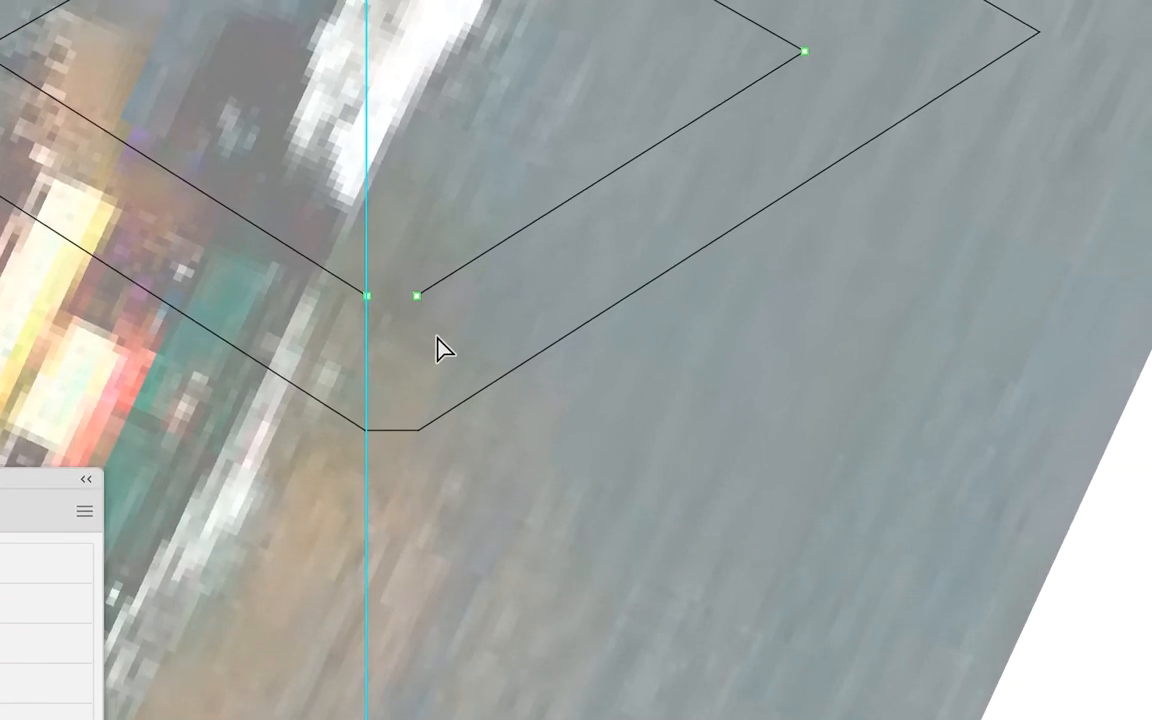
{"action": "left_click", "coordinate": [499, 605]}
{"action": "left_click_drag", "start_coordinate": [444, 333], "coordinate": [319, 295]}
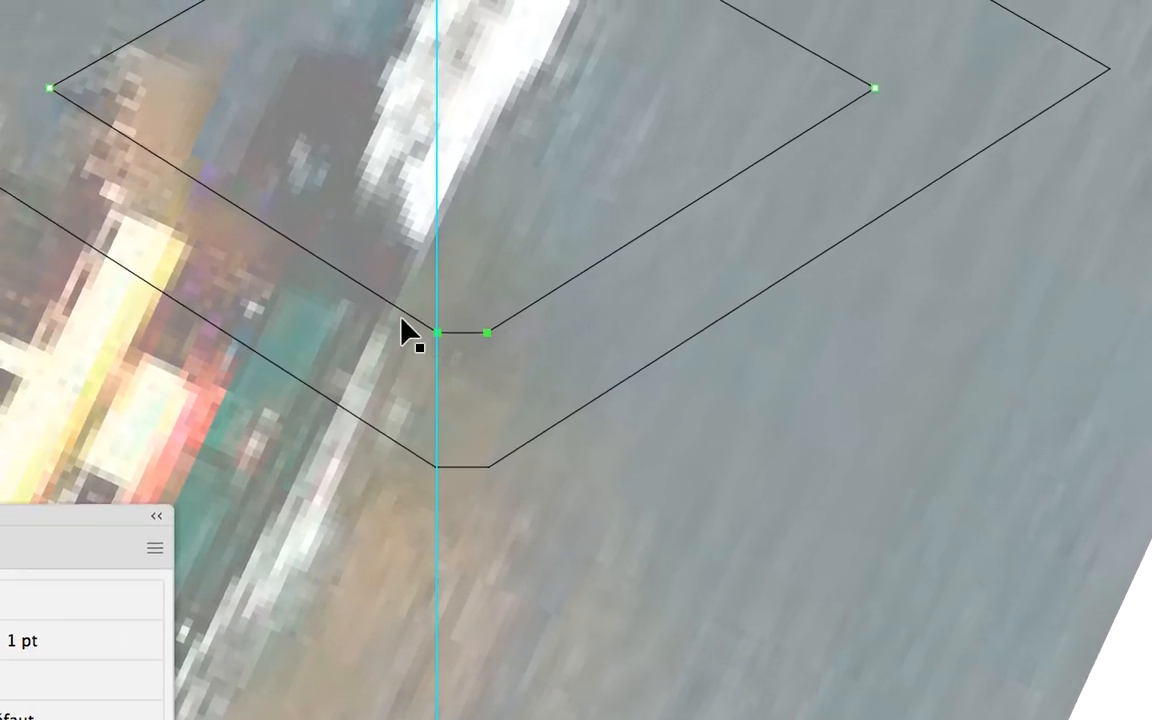
{"action": "key", "text": "super+j"}
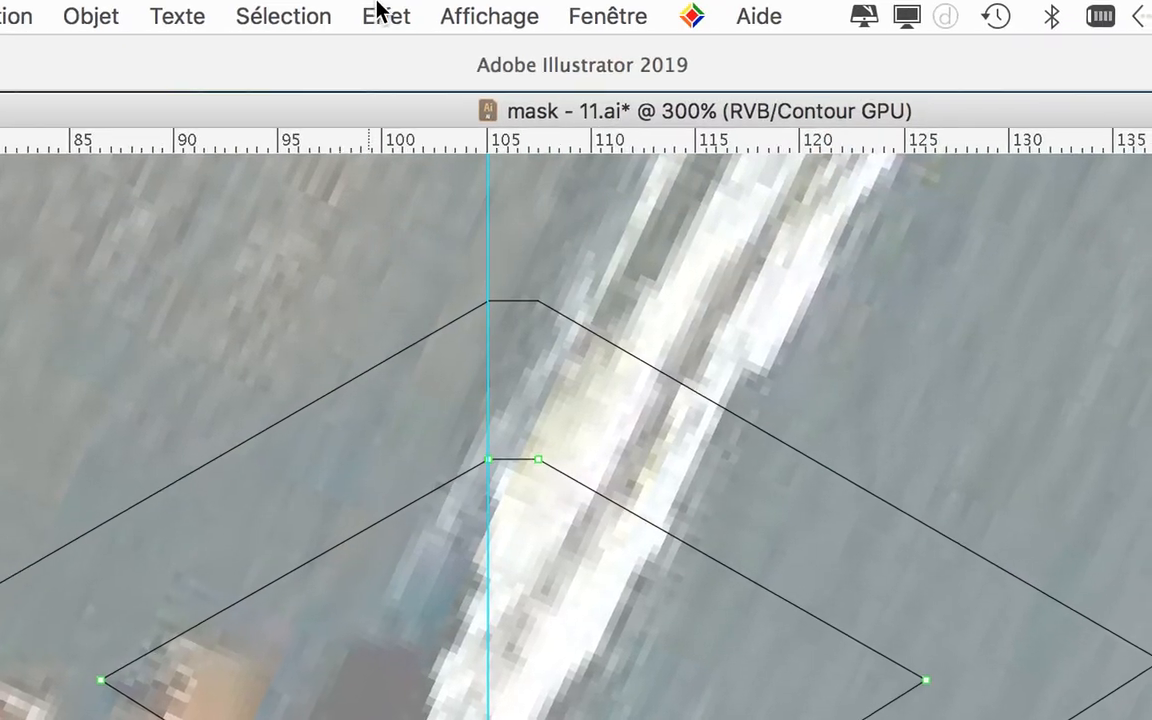
Switch the artwork display from outlines back to the colour preview (Aperçu)
{"action": "left_click", "coordinate": [460, 16]}
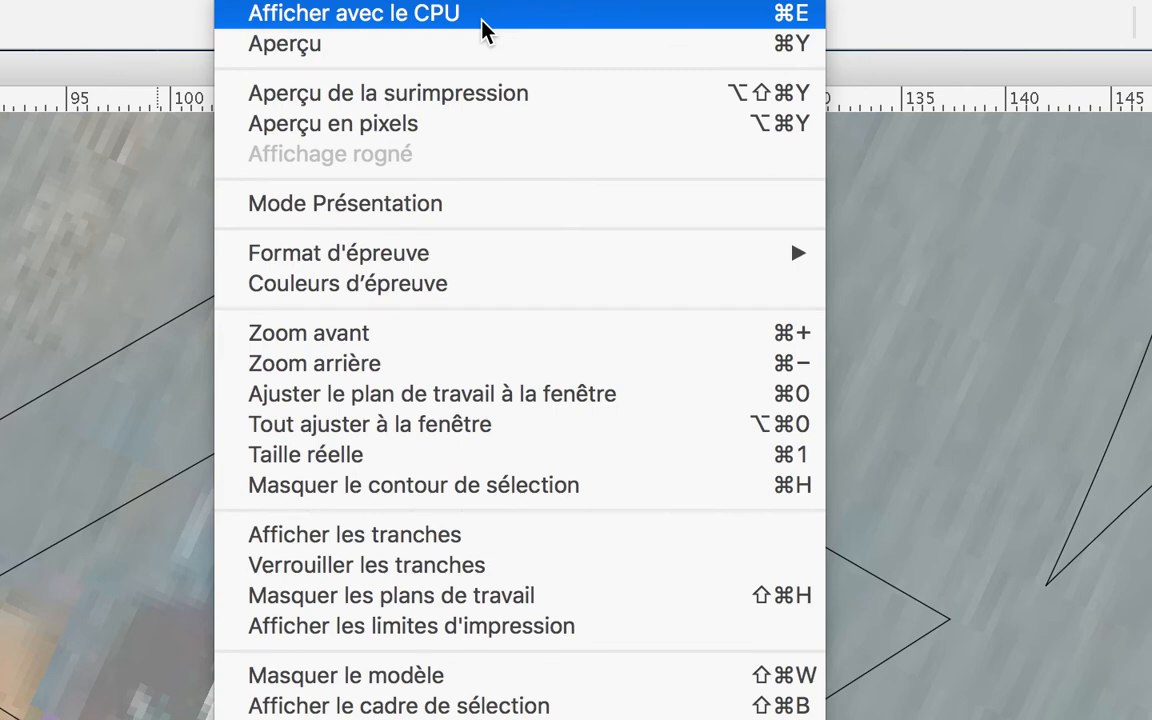
{"action": "left_click", "coordinate": [478, 43]}
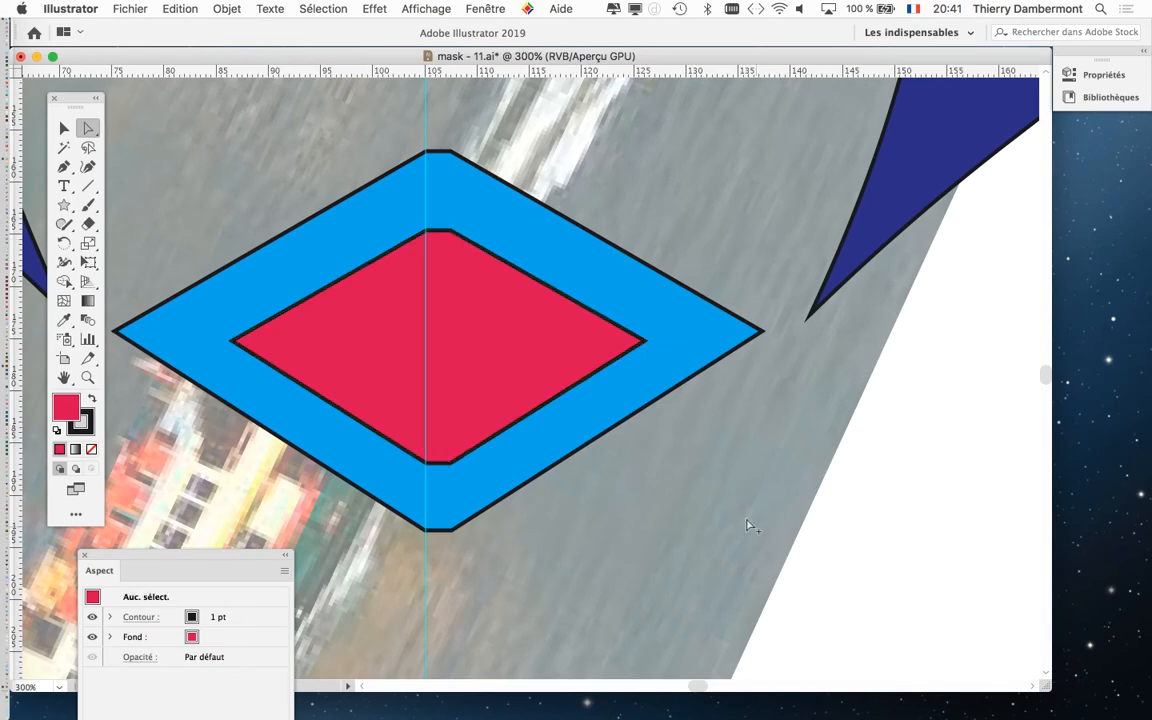
{"action": "scroll", "coordinate": [748, 525], "scroll_direction": "down", "scroll_amount": 2}
{"action": "scroll", "coordinate": [678, 483], "scroll_direction": "up", "scroll_amount": 10}
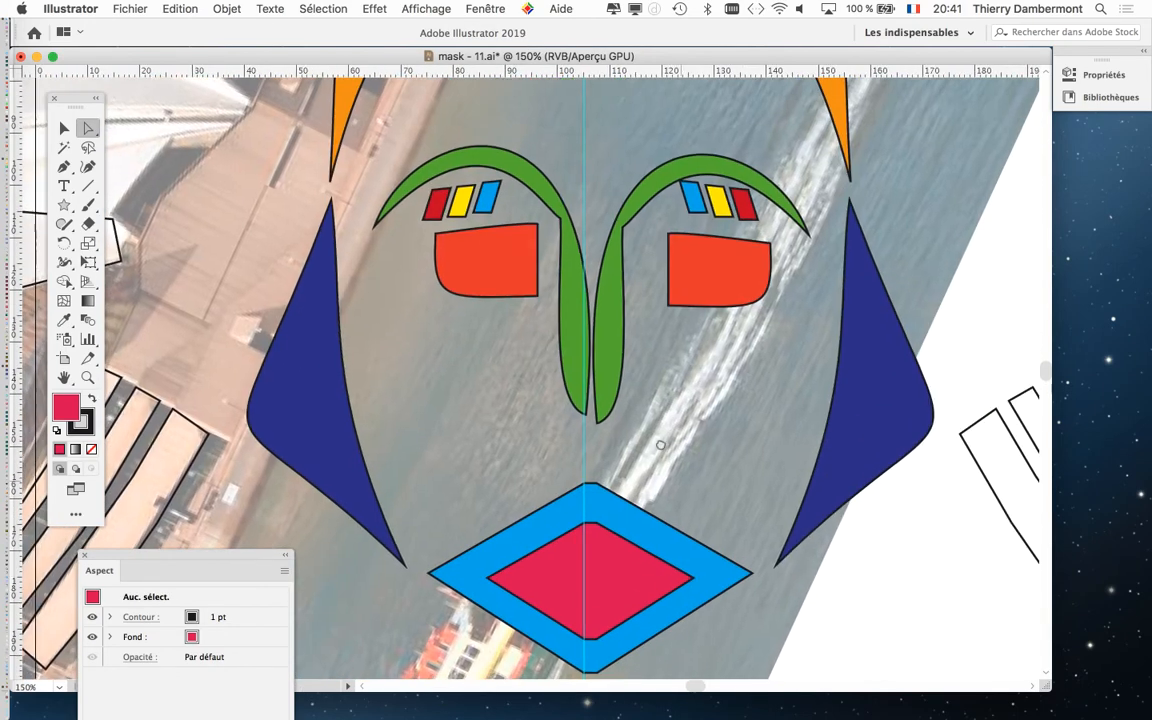
{"action": "scroll", "coordinate": [620, 245], "scroll_direction": "down", "scroll_amount": 5}
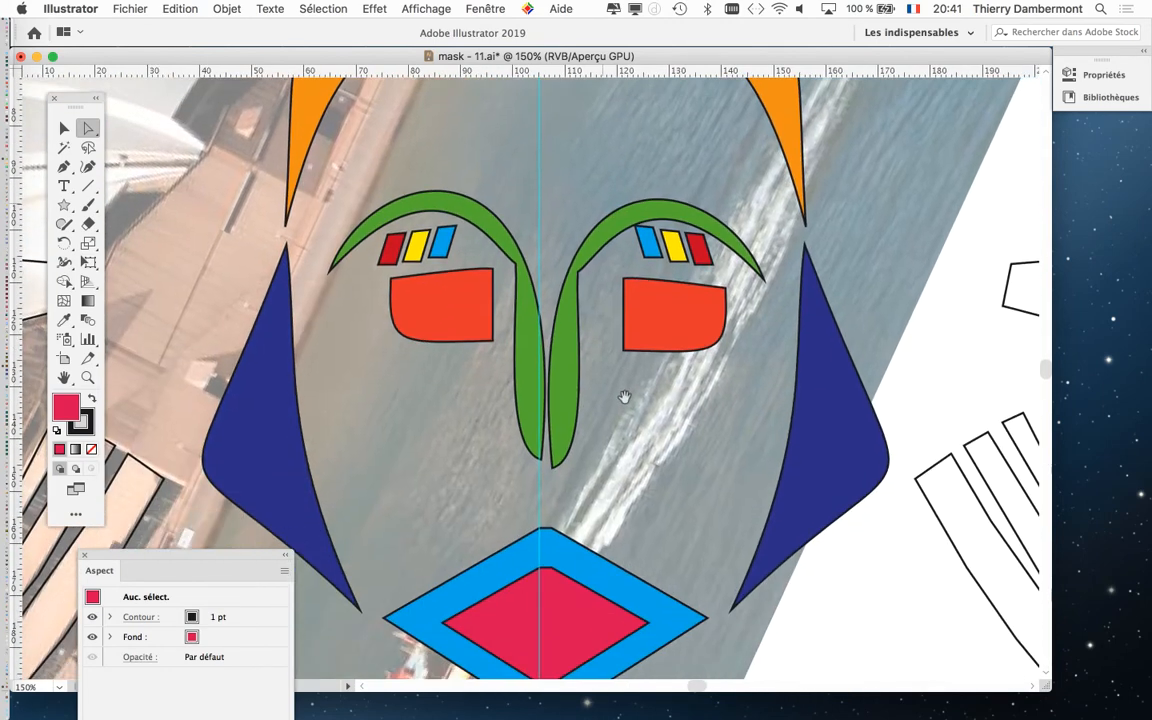
{"action": "scroll", "coordinate": [625, 404], "scroll_direction": "down", "scroll_amount": 2}
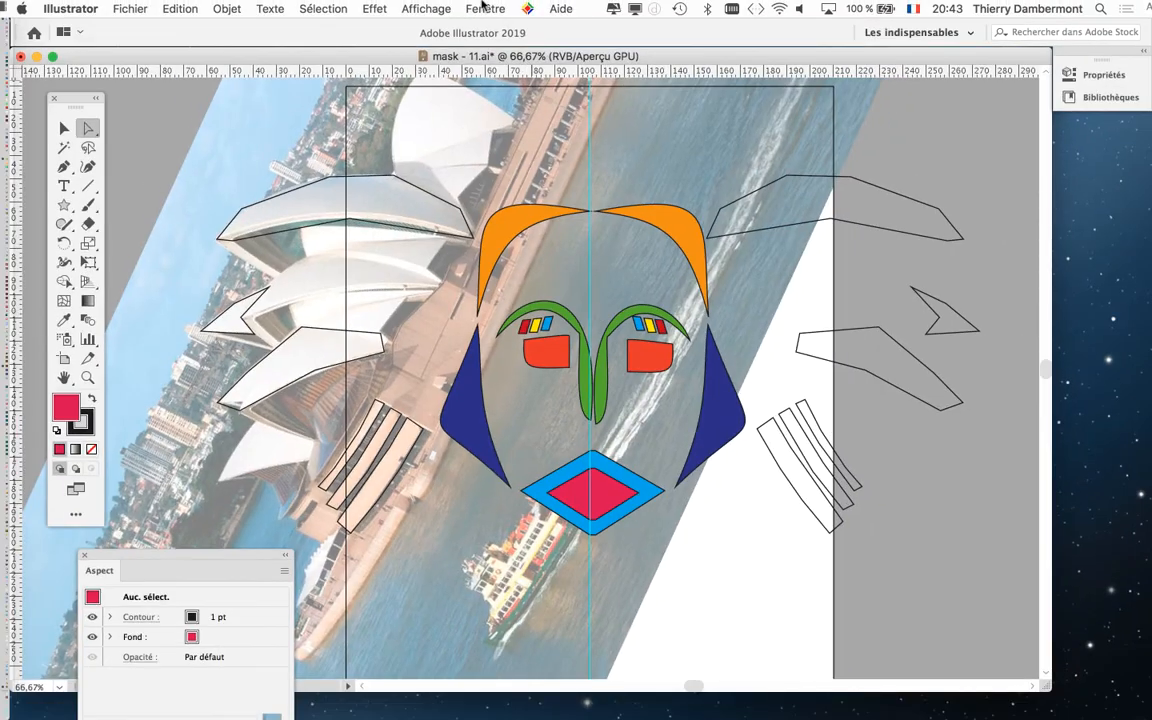
Show the layer list and select the two half-mask groups and their parent group in turn to examine their contents, and deselect everything
{"action": "left_click", "coordinate": [485, 8]}
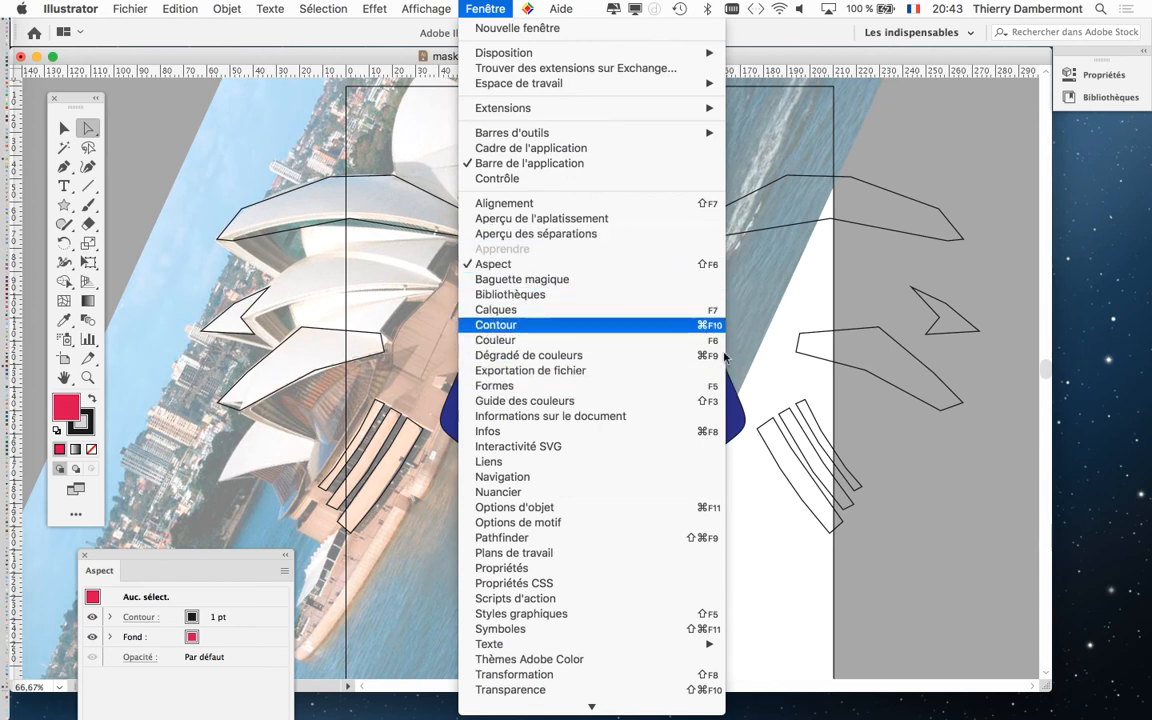
{"action": "left_click", "coordinate": [590, 310]}
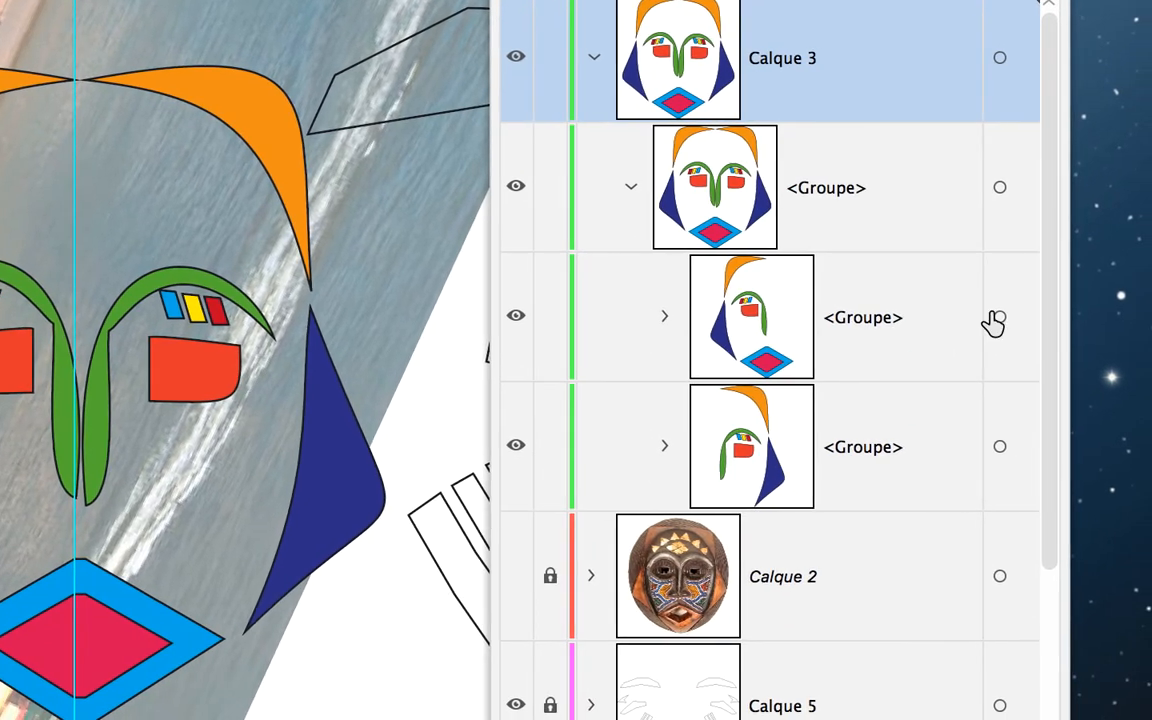
{"action": "left_click", "coordinate": [1003, 328]}
{"action": "left_click", "coordinate": [1004, 459]}
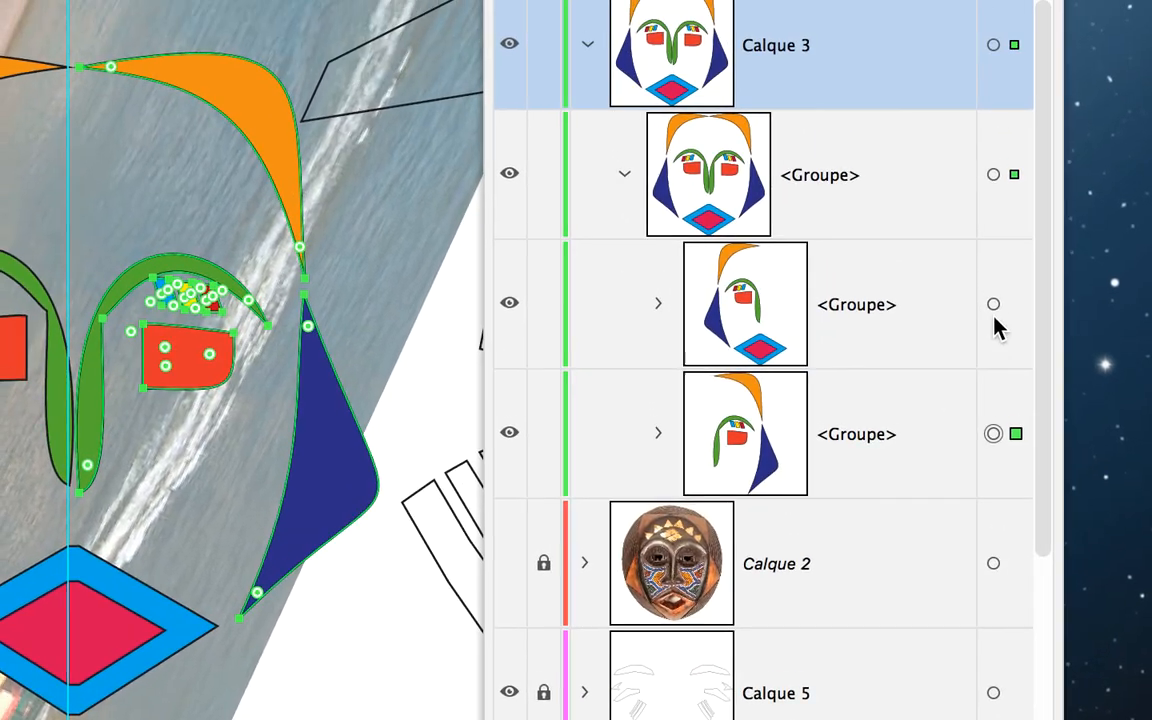
{"action": "left_click", "coordinate": [991, 228]}
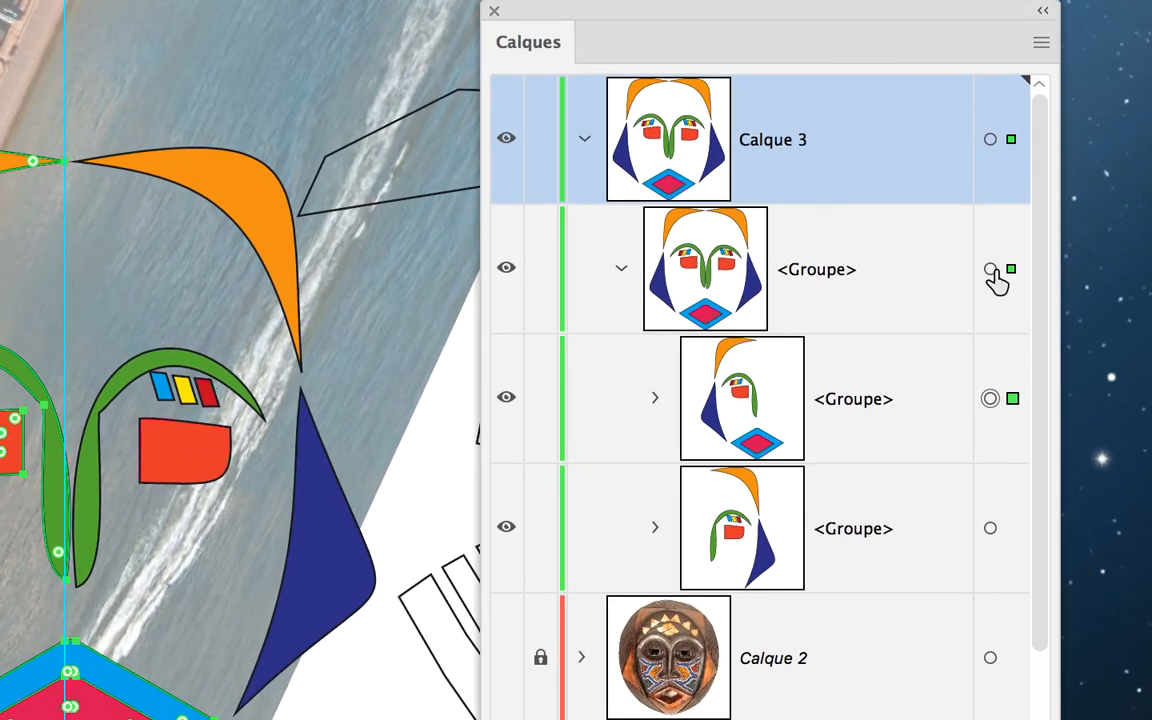
{"action": "left_click", "coordinate": [989, 283]}
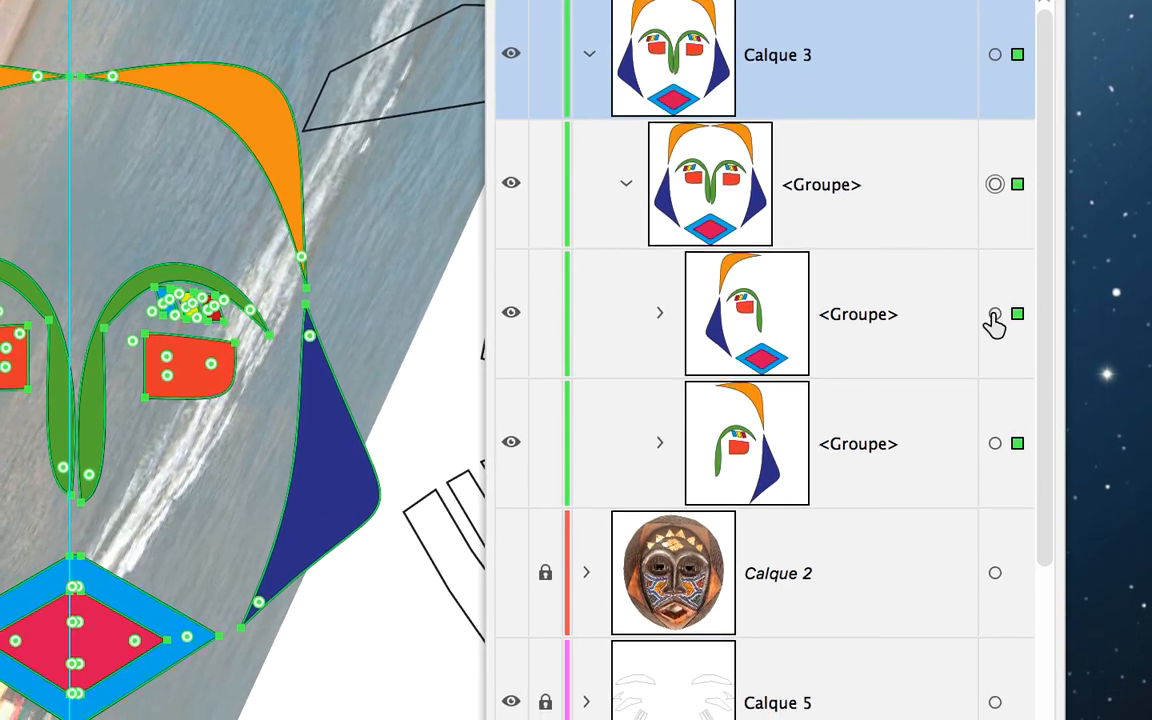
{"action": "left_click", "coordinate": [995, 315]}
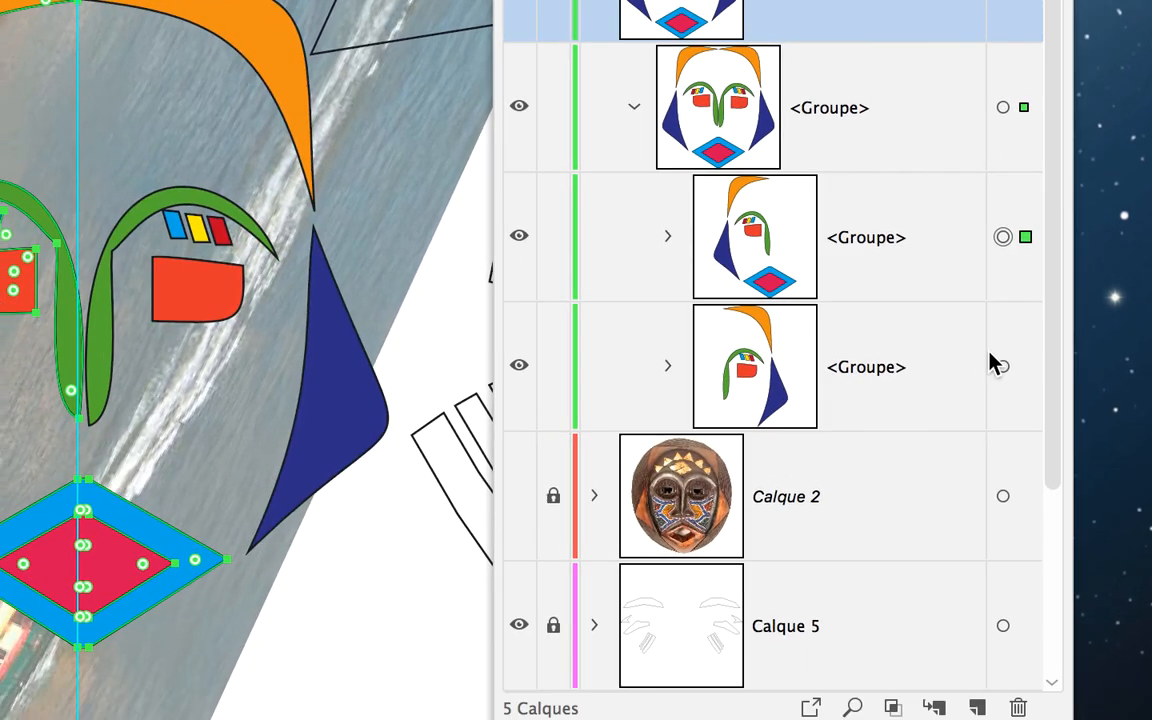
{"action": "left_click", "coordinate": [995, 443]}
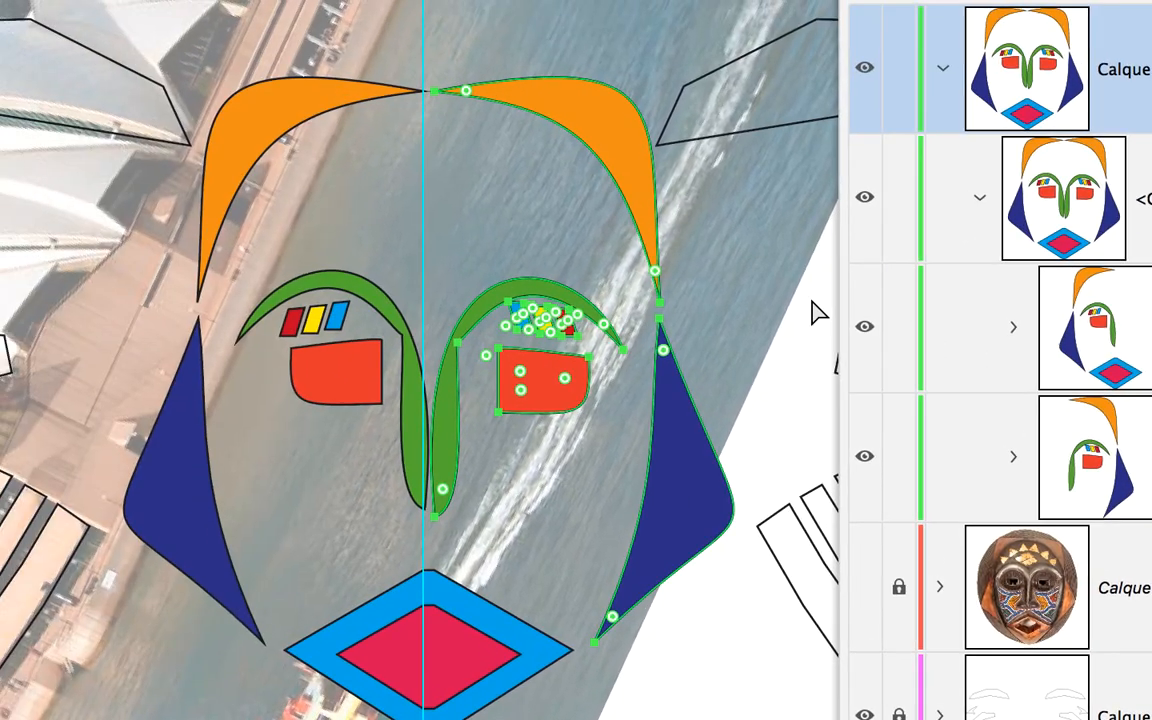
{"action": "left_click", "coordinate": [499, 287]}
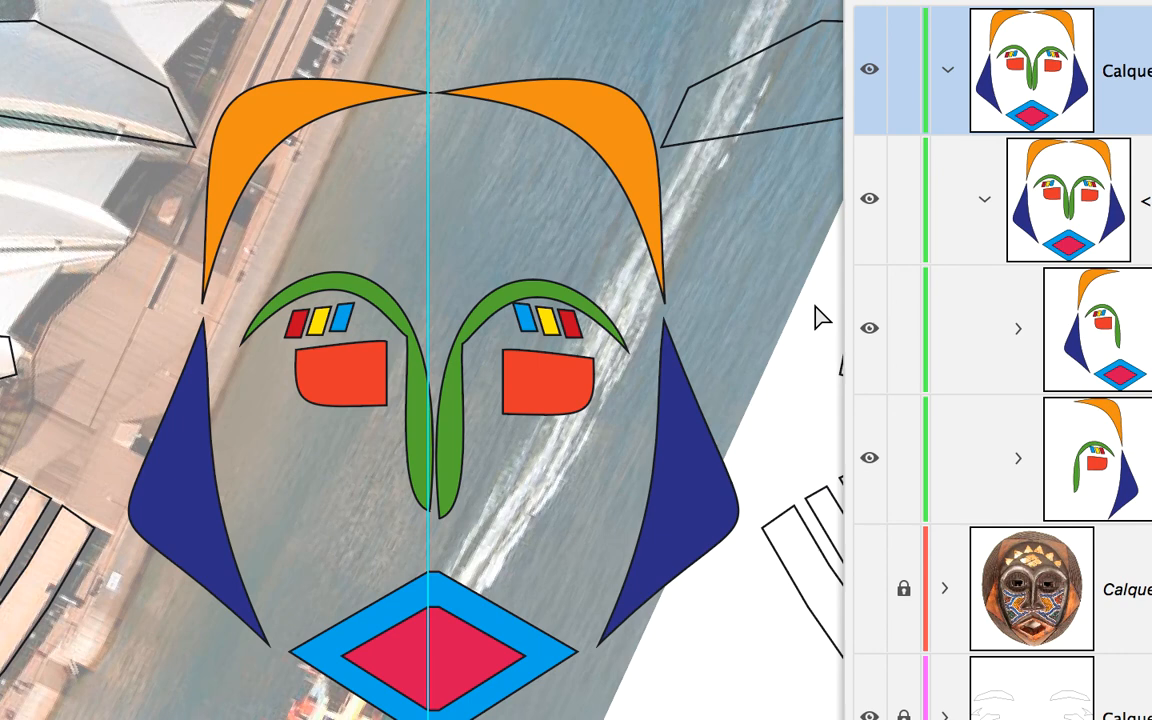